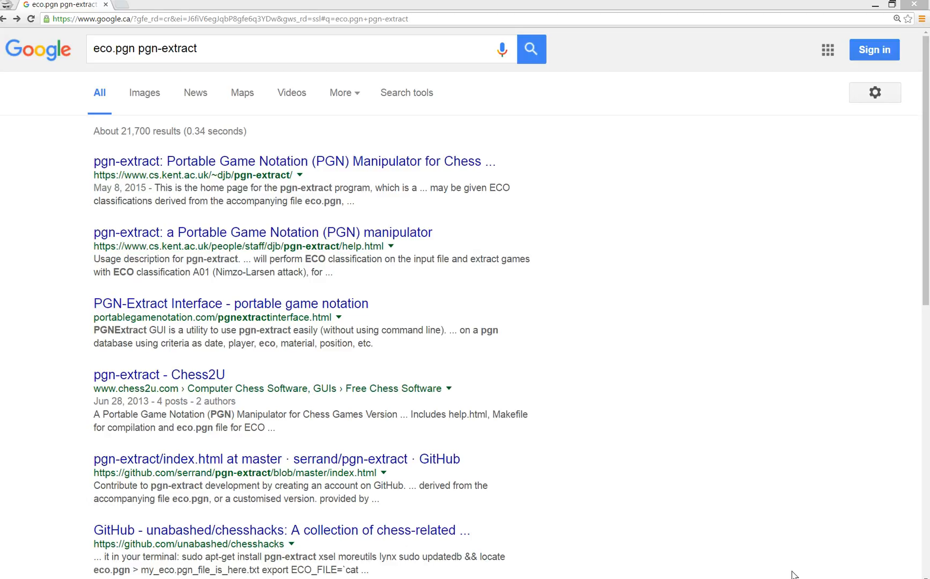
Search the web for eco.pgn pgn-extract and open the eco.pgn file from the pgn-extract home page.
left_click(223, 59)
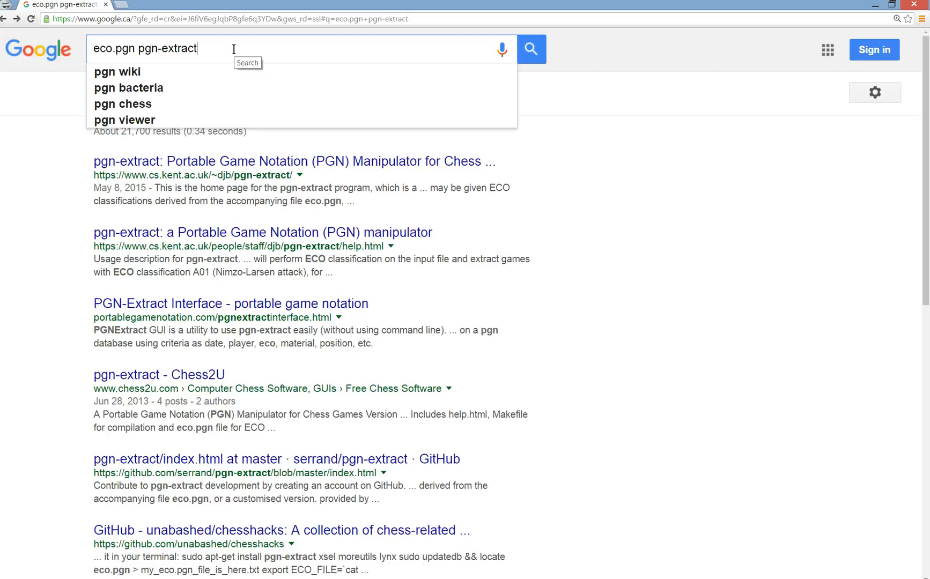
key("Return")
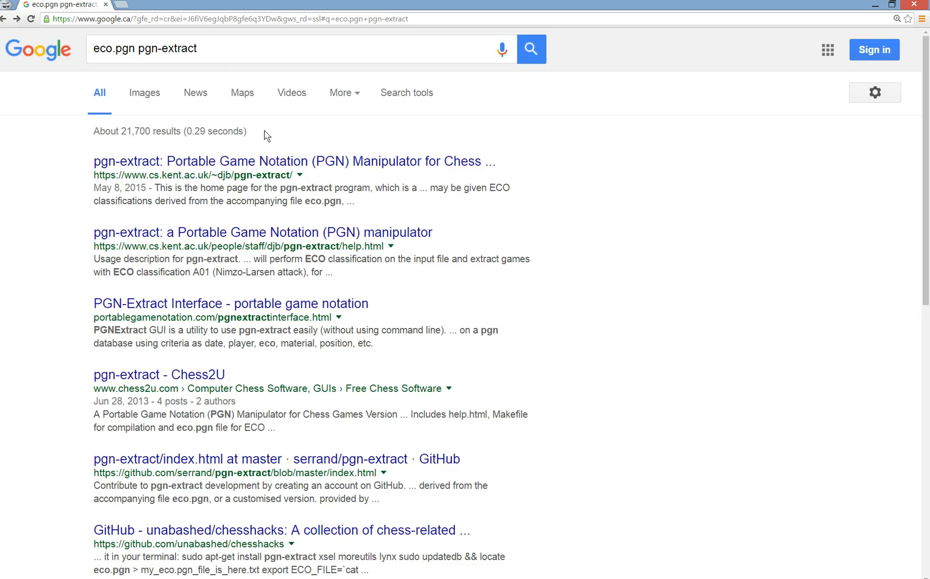
left_click(264, 162)
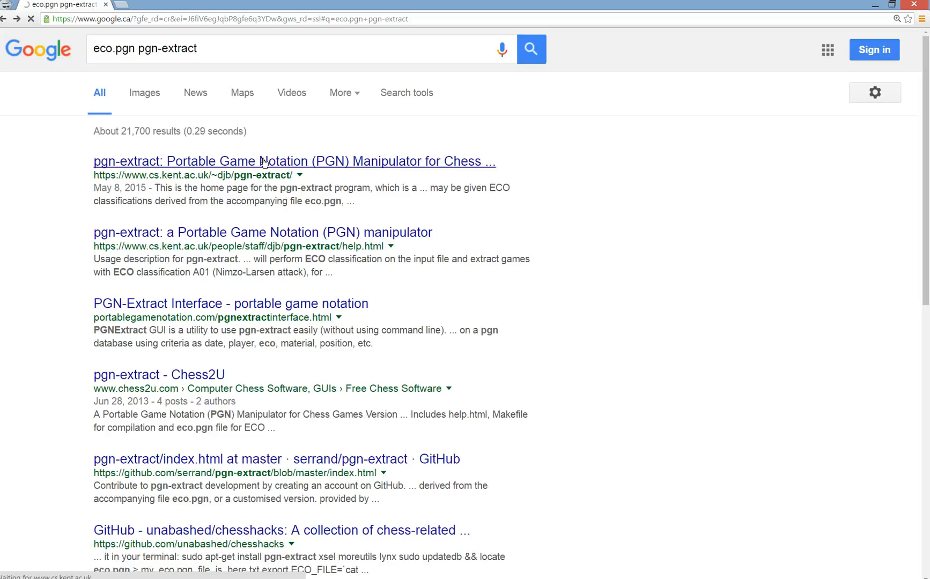
scroll(220, 246, "down", 8)
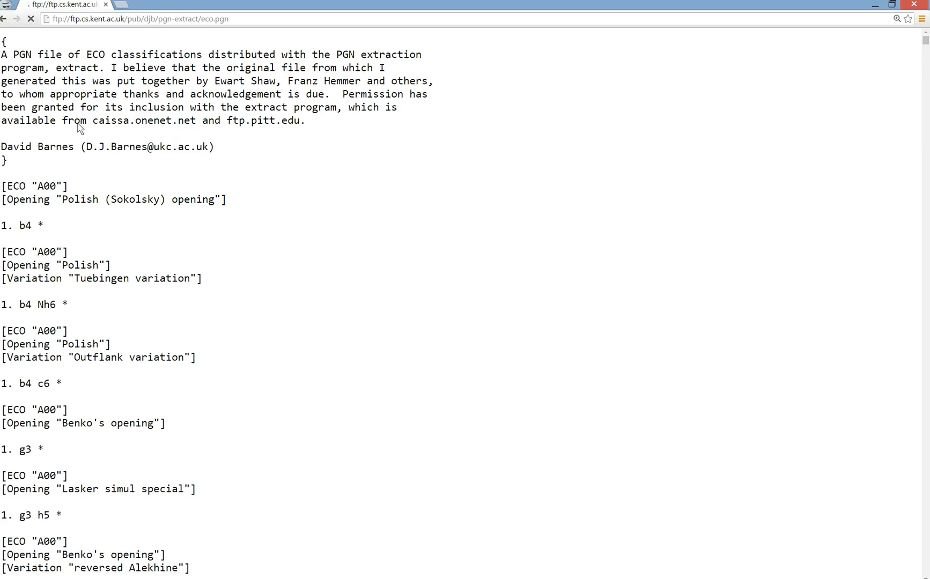
Examine the introductory note and the ECO, Opening and Variation tags in the online eco.pgn file.
left_click_drag(2, 54, 55, 136)
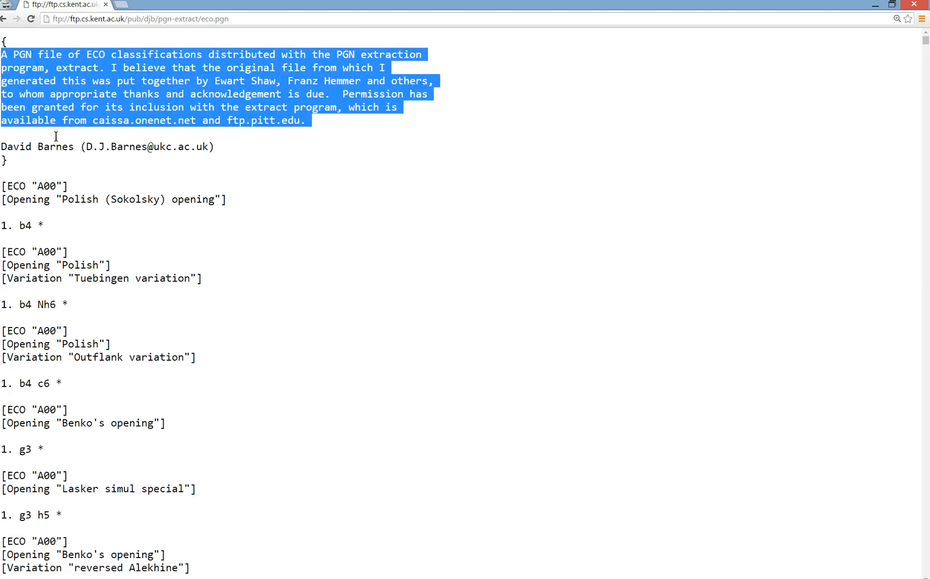
left_click(56, 136)
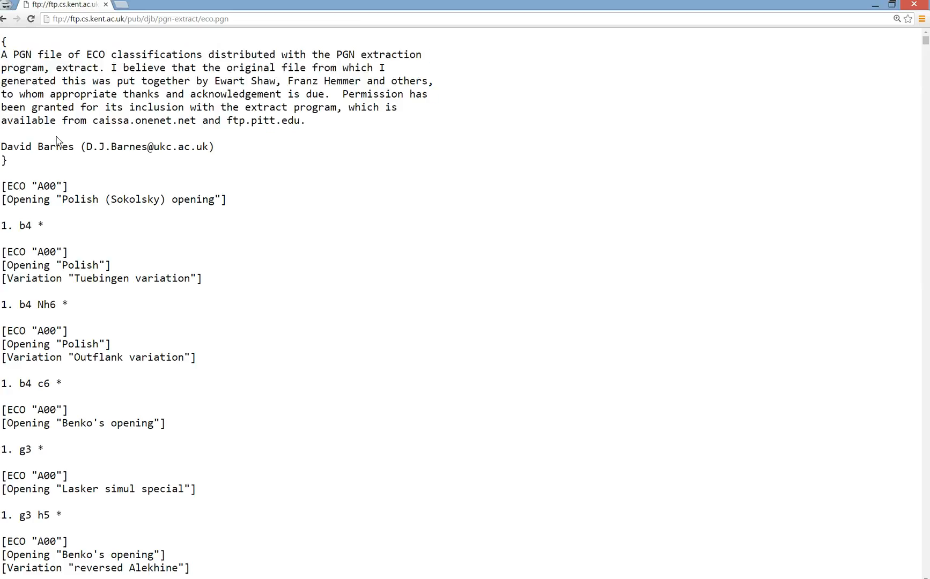
left_click_drag(46, 228, 67, 234)
left_click(10, 189)
left_click(74, 264)
scroll(73, 264, "down", 12)
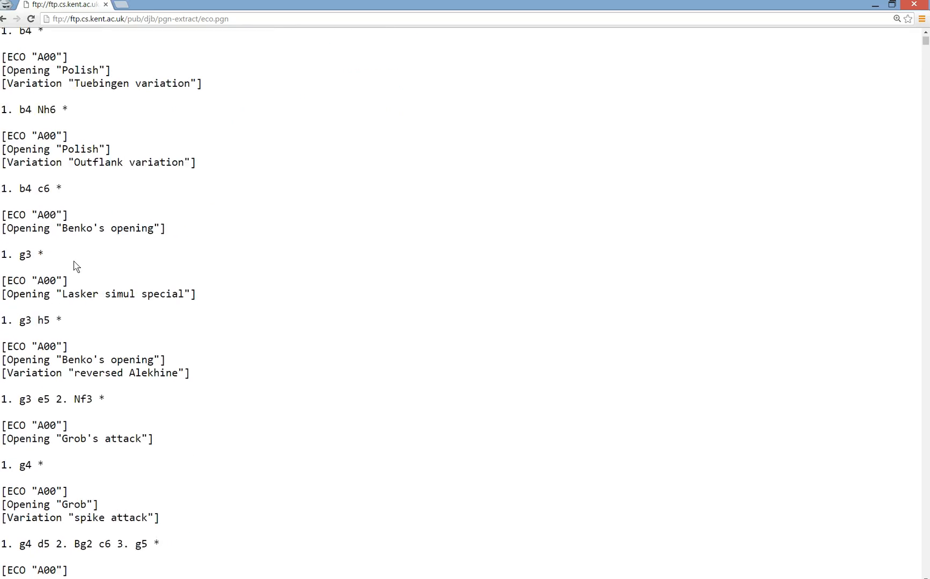
scroll(73, 264, "up", 12)
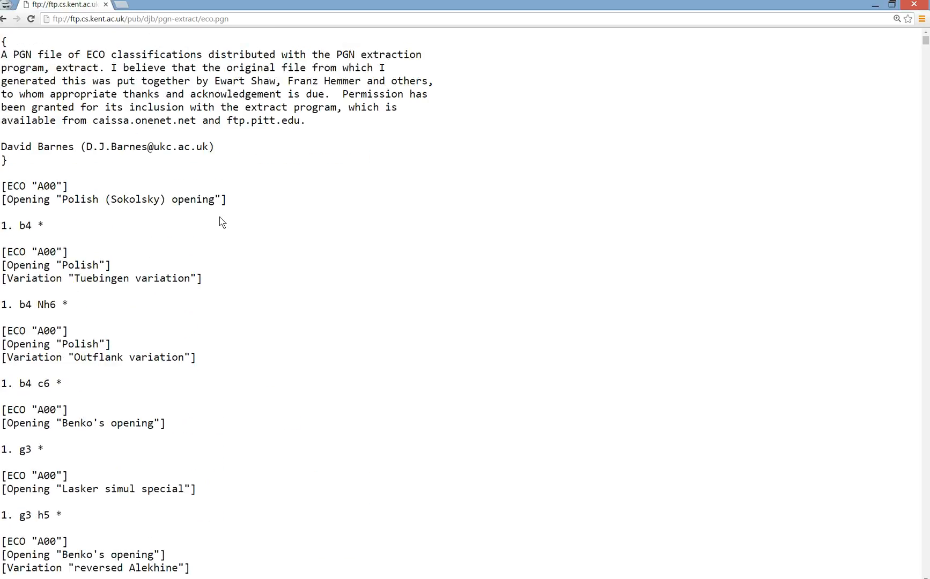
Return to the pgn-extract download page and check the save option for the eco.pgn link.
key("alt+Left")
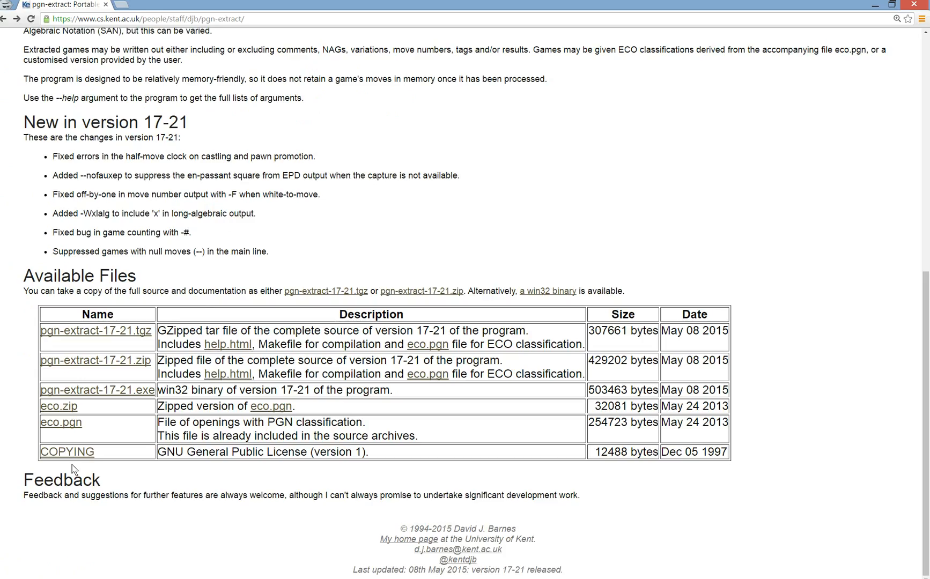
right_click(77, 428)
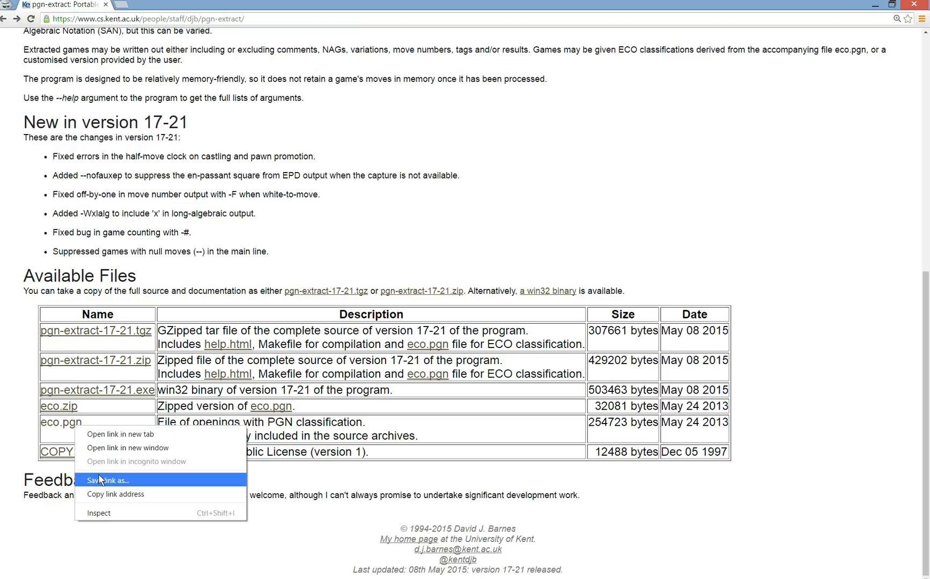
left_click(225, 211)
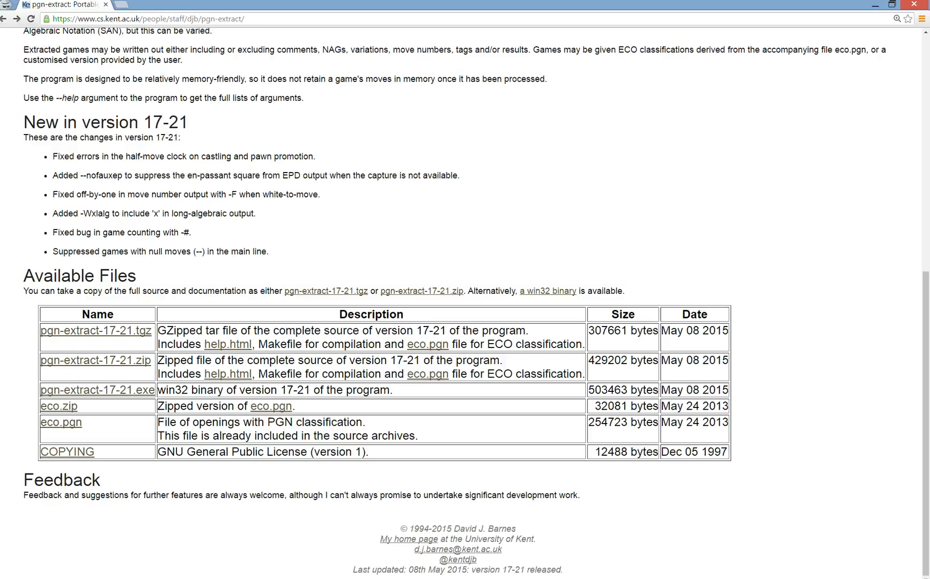
Look at eco.pgn in Notepad, and view its third game, 1.b4 Nh6, on the board in ChessBase.
key("alt+Tab")
left_click(270, 188)
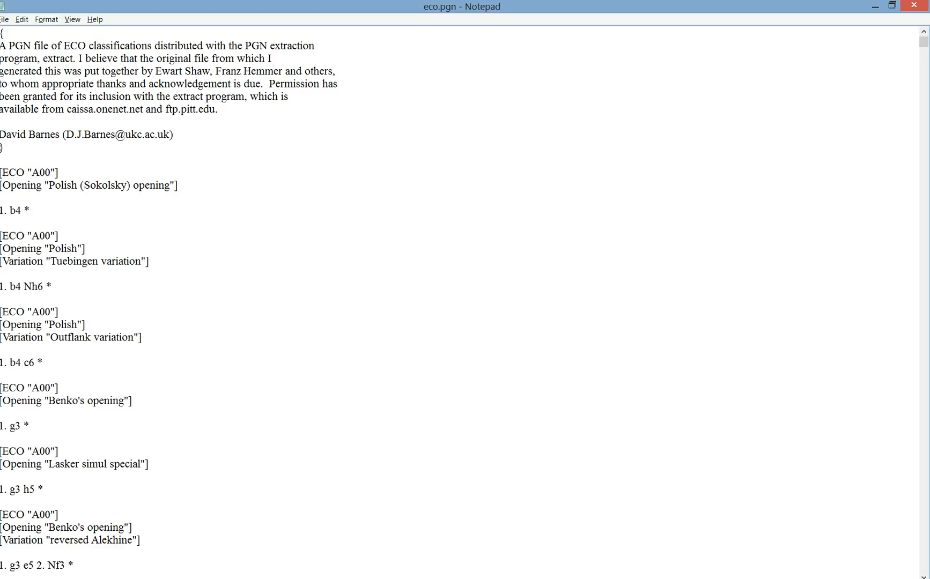
key("alt+Tab")
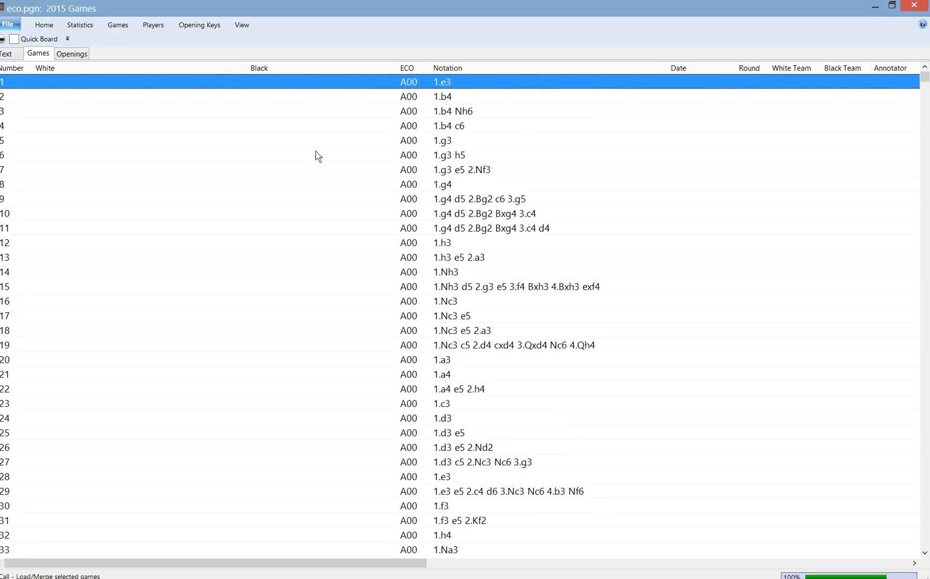
left_click(298, 114)
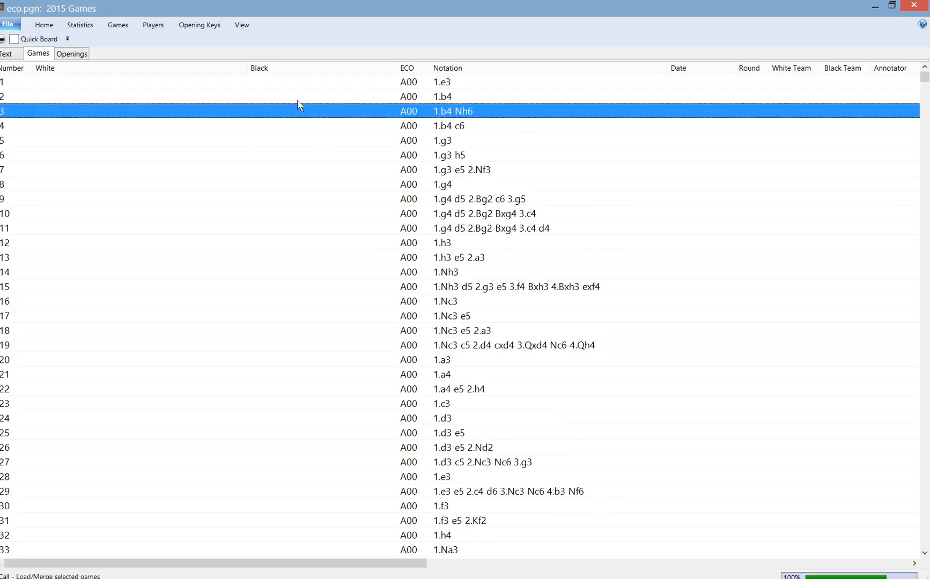
double_click(298, 111)
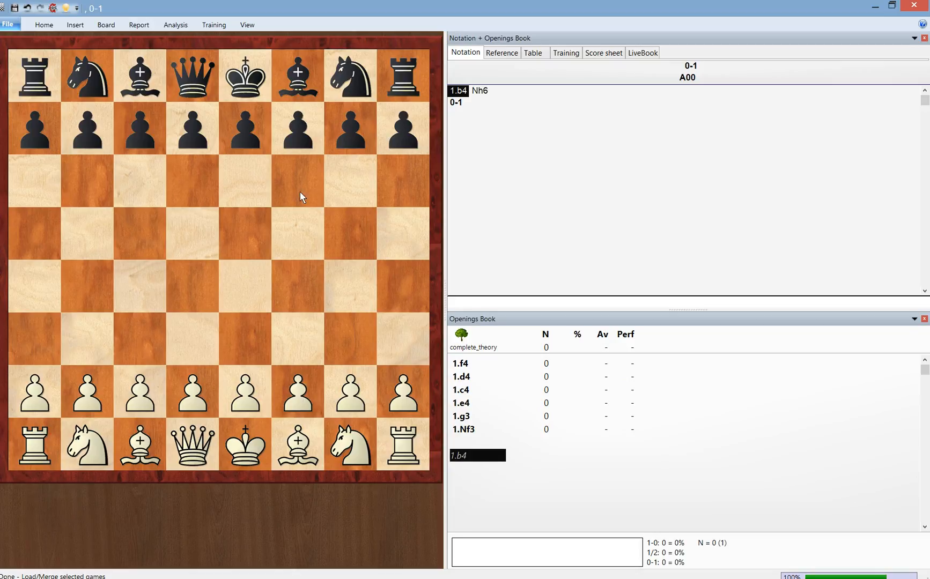
left_click(914, 6)
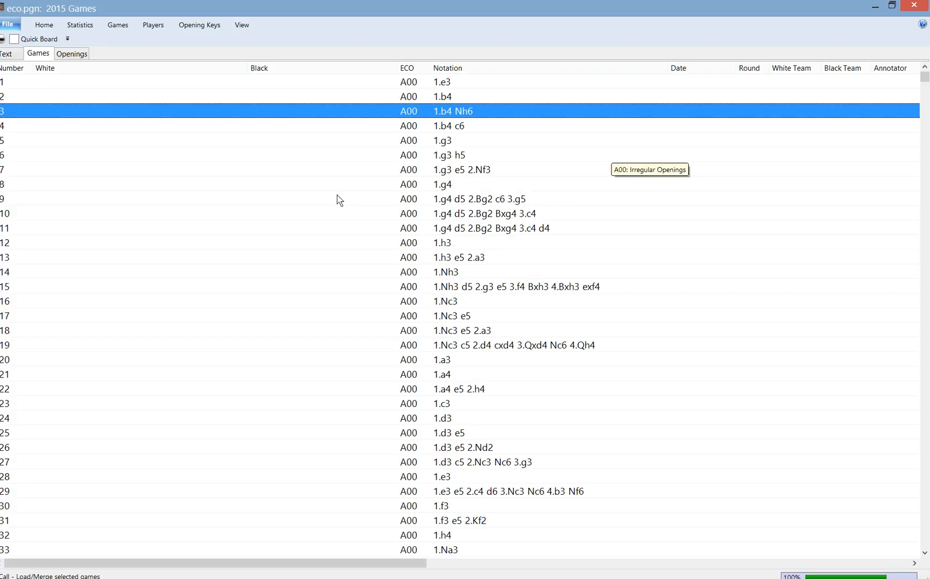
Compare the Opening and Variation tags in Notepad with the White and Black columns of the ChessBase game list.
key("alt+Tab")
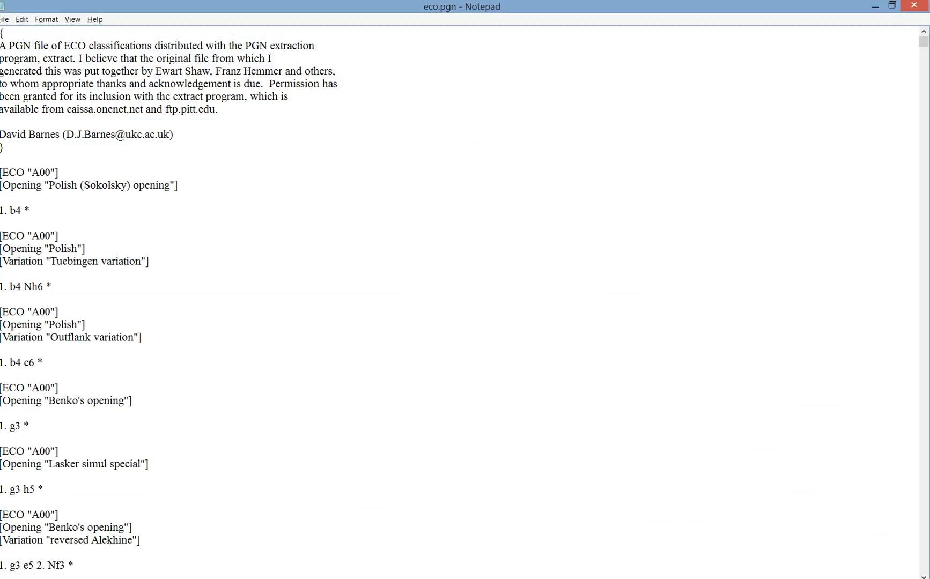
key("alt+Tab")
left_click(278, 203)
key("alt+Tab")
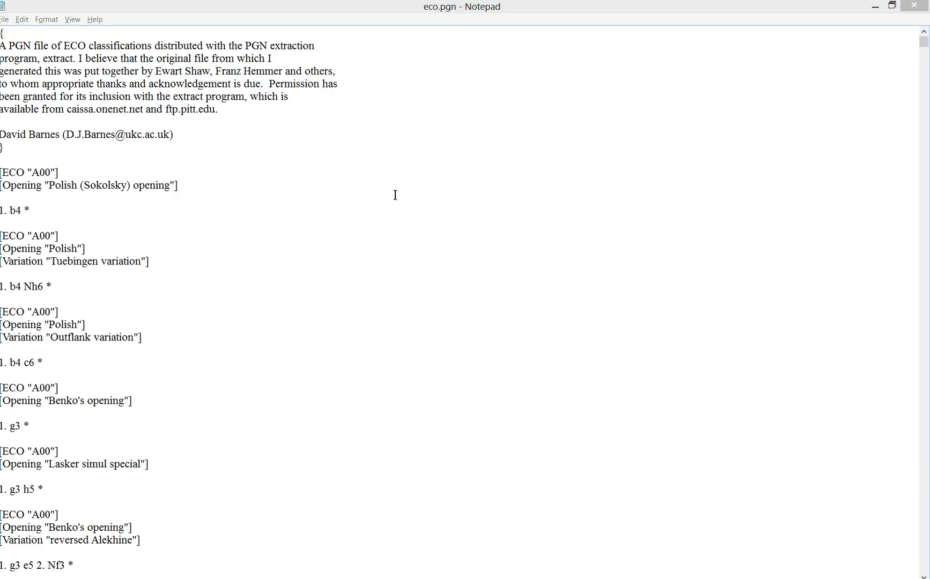
In Notepad, replace every "Opening" in eco.pgn with "White" and save the file.
left_click(378, 203)
key("ctrl+h")
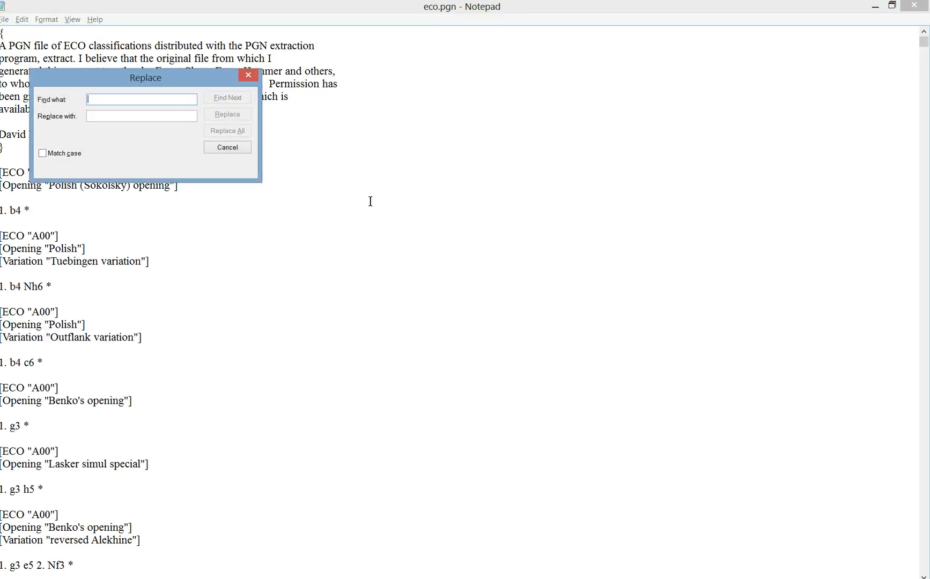
type("Opening")
key("Tab")
type("White")
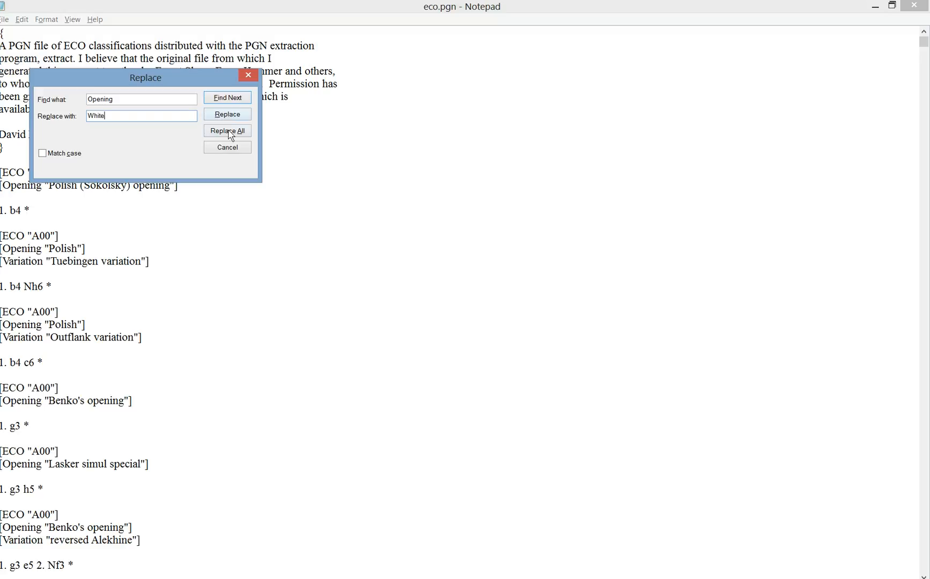
left_click(231, 134)
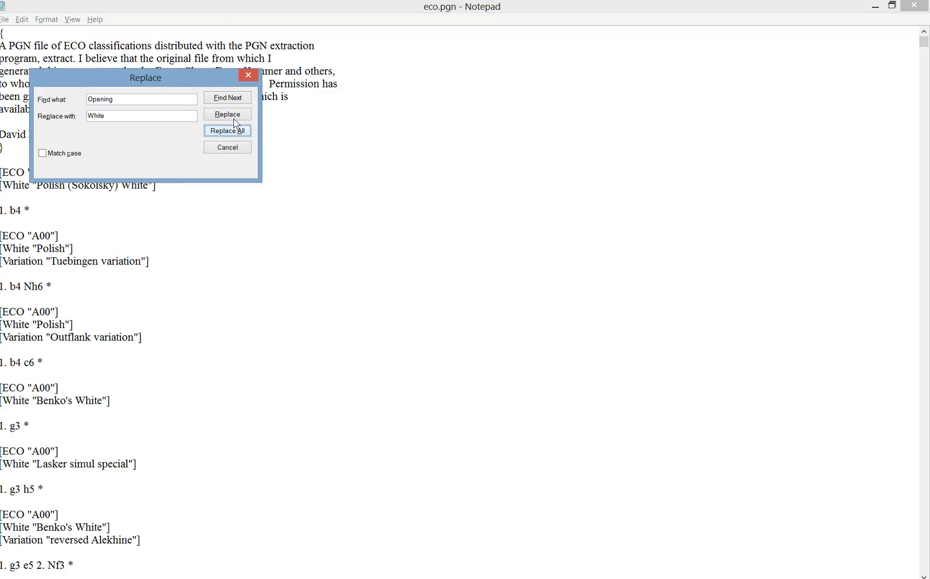
left_click(248, 75)
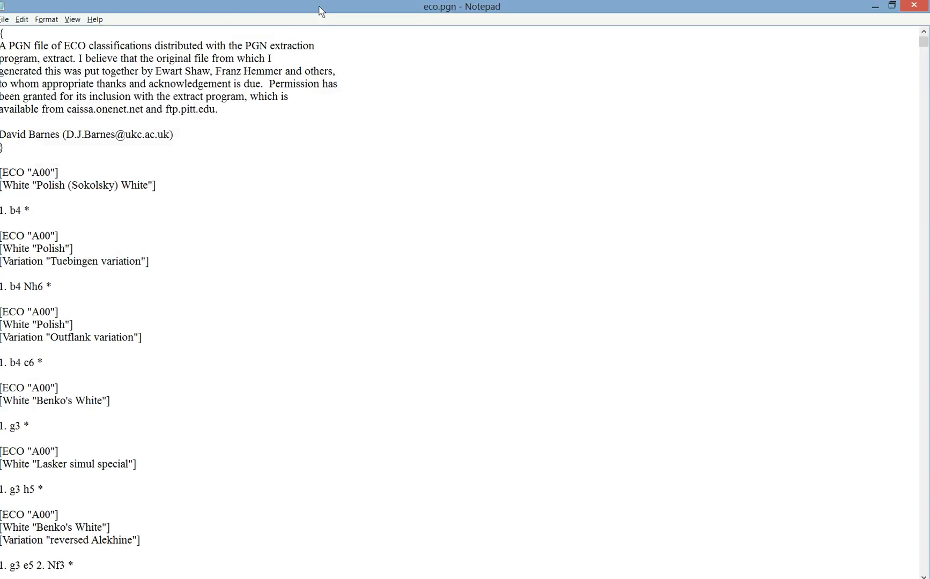
left_click(4, 20)
left_click(28, 56)
Replace every "Variation" in eco.pgn with "Black" and save the file.
left_click(205, 237)
key("ctrl+h")
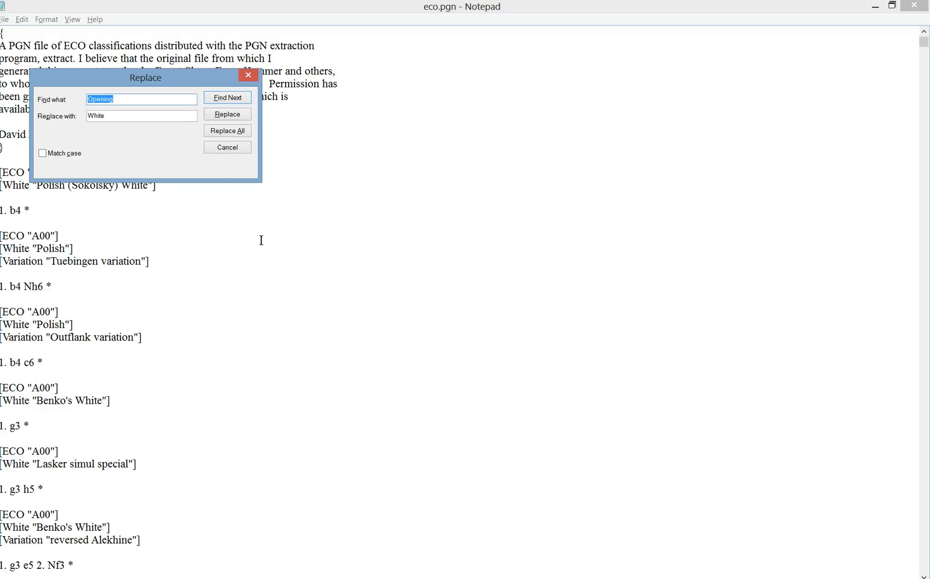
type("Variation")
key("Tab")
type("Black")
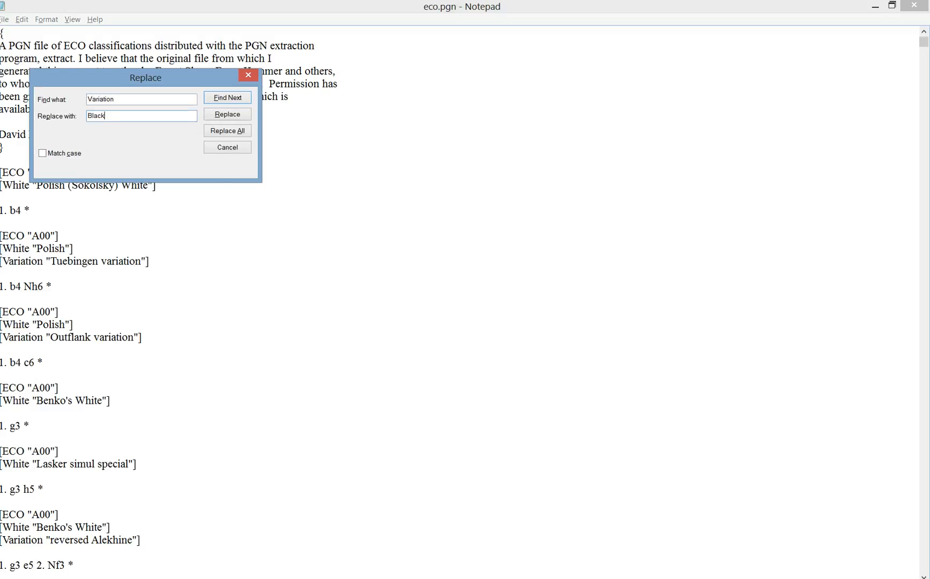
left_click(215, 133)
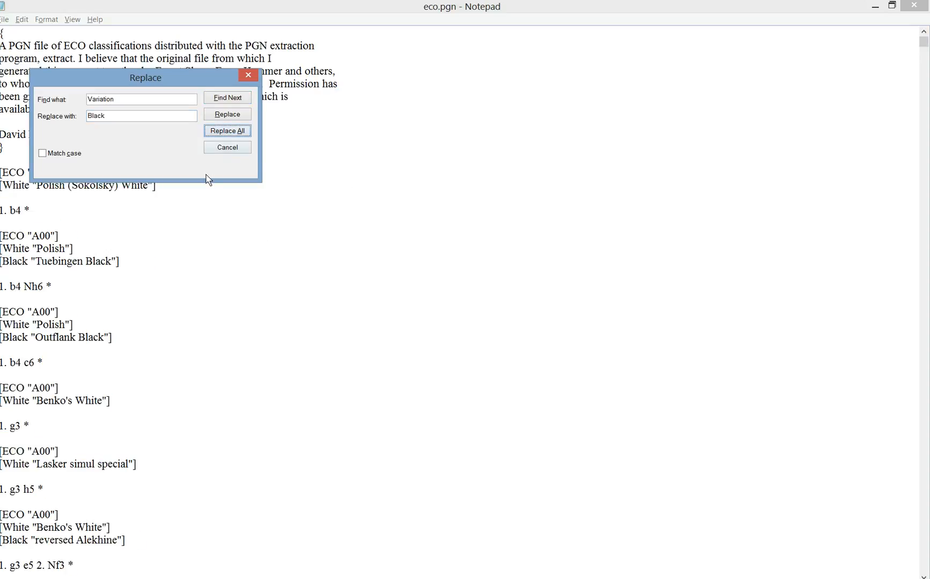
left_click(254, 78)
left_click(5, 20)
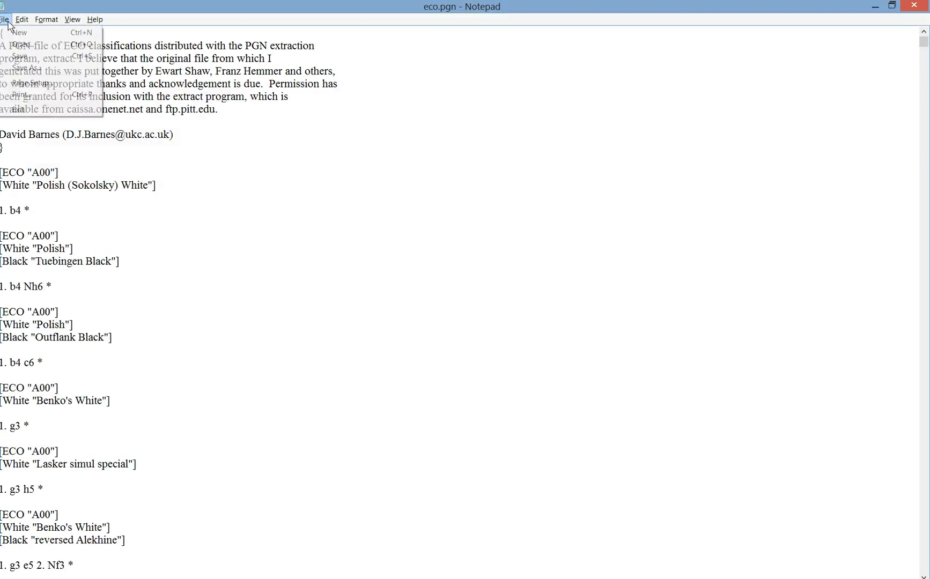
left_click(20, 56)
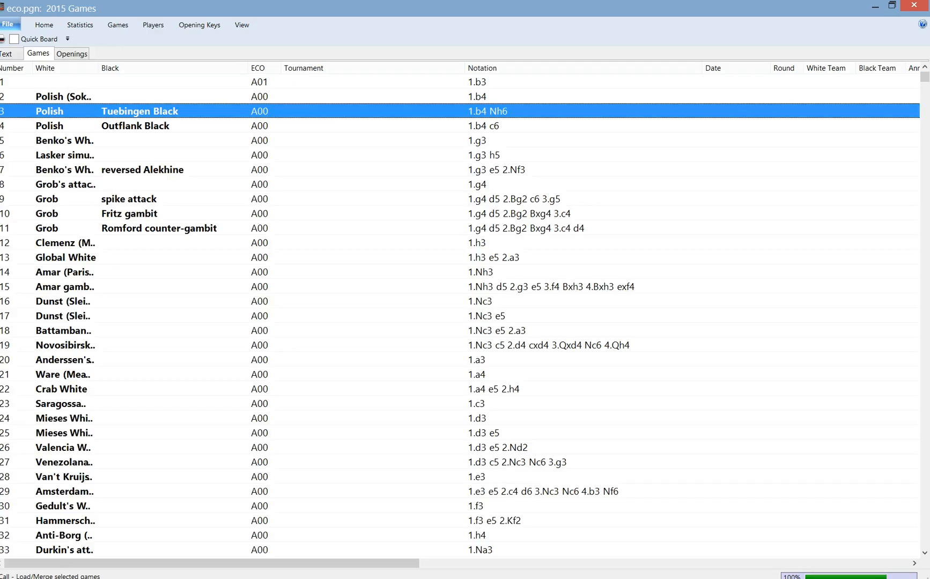
Switch to ChessBase and widen the Black and White columns of the eco.pgn game list.
left_click_drag(248, 70, 363, 72)
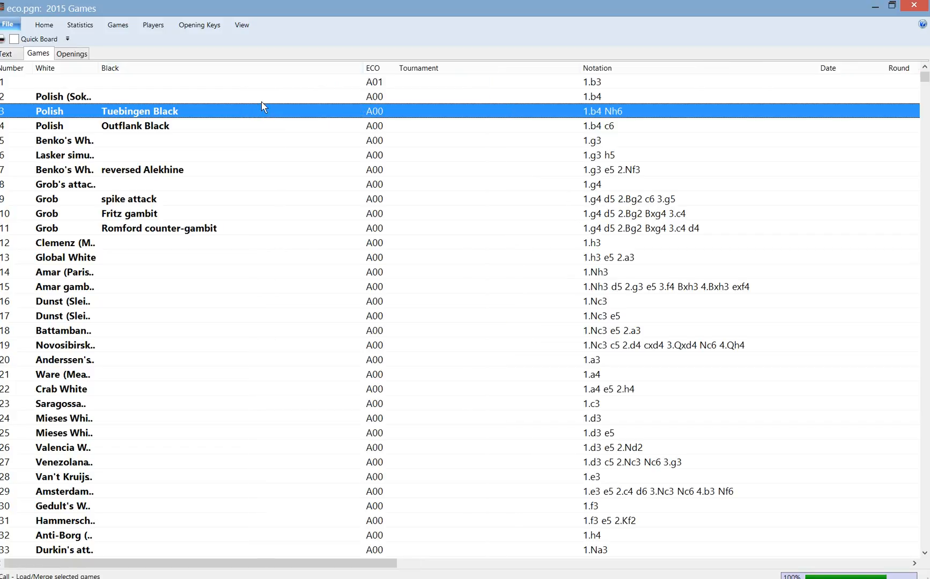
left_click(263, 99)
key("Down")
left_click_drag(100, 66, 262, 66)
Browse the opening names in the White and Black columns down to game 193.
left_click(248, 140)
key("Page_Down")
key("Page_Down")
key("Page_Down")
key("Page_Down")
key("Page_Down")
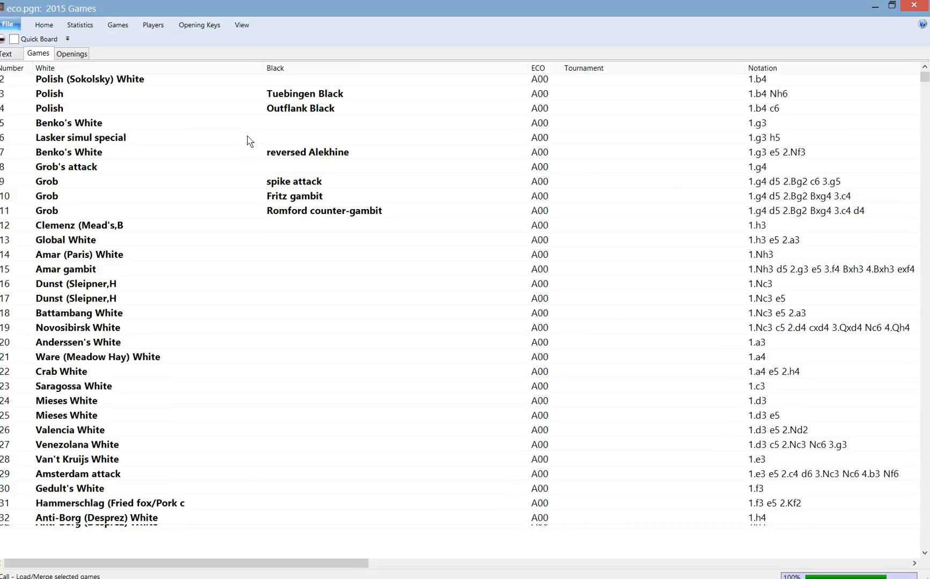
key("Page_Down")
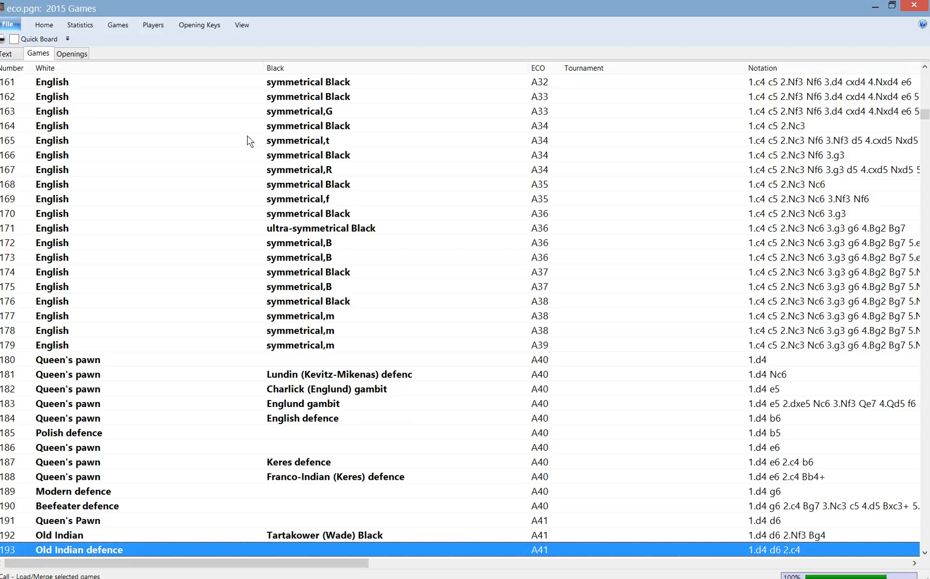
Open game 169, an A35 English, inspect the Black name fields in its game data, and return to the game list.
double_click(269, 198)
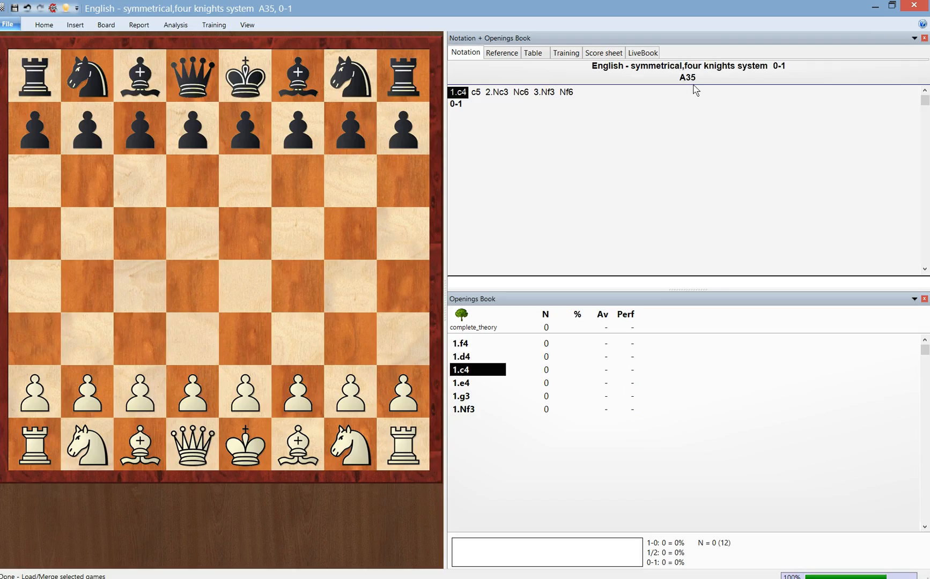
key("ctrl+h")
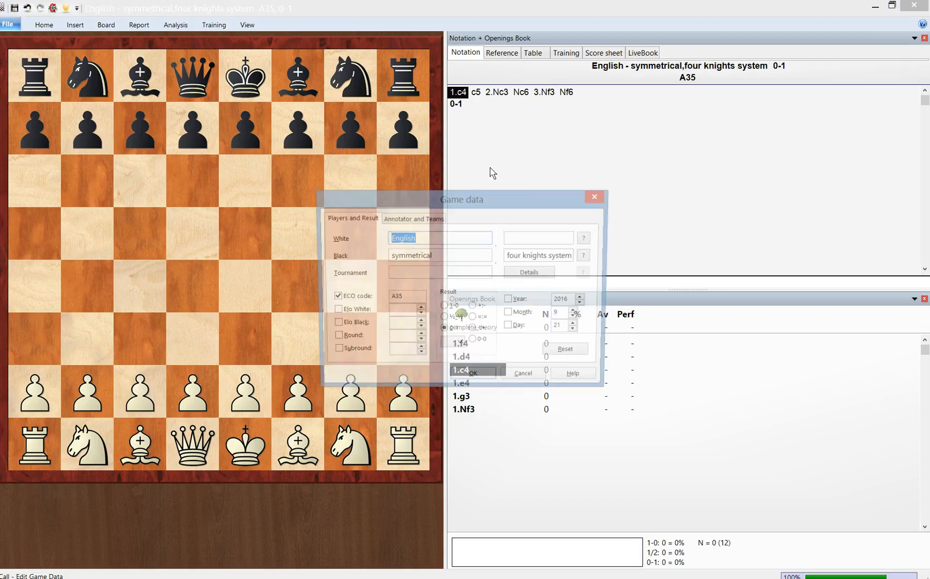
left_click(433, 256)
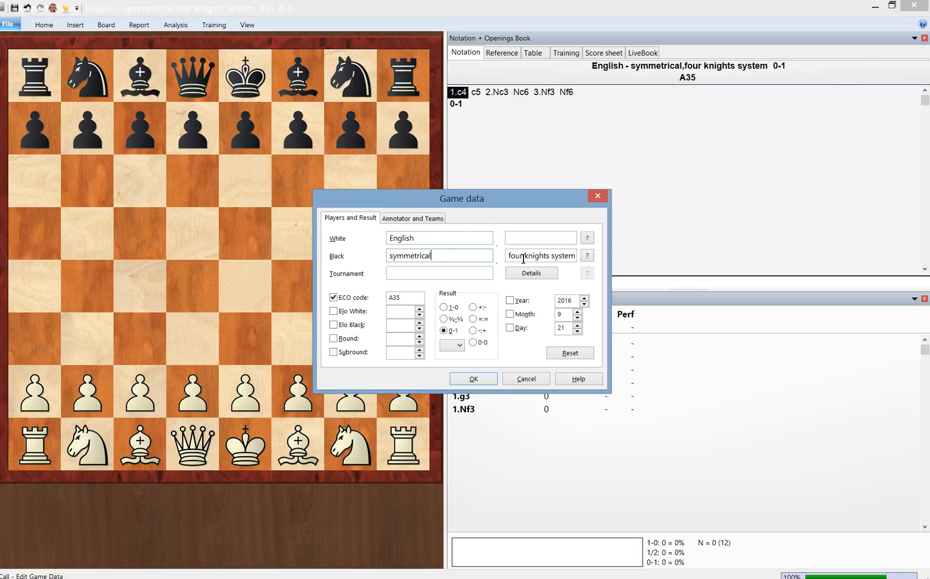
left_click_drag(509, 256, 578, 253)
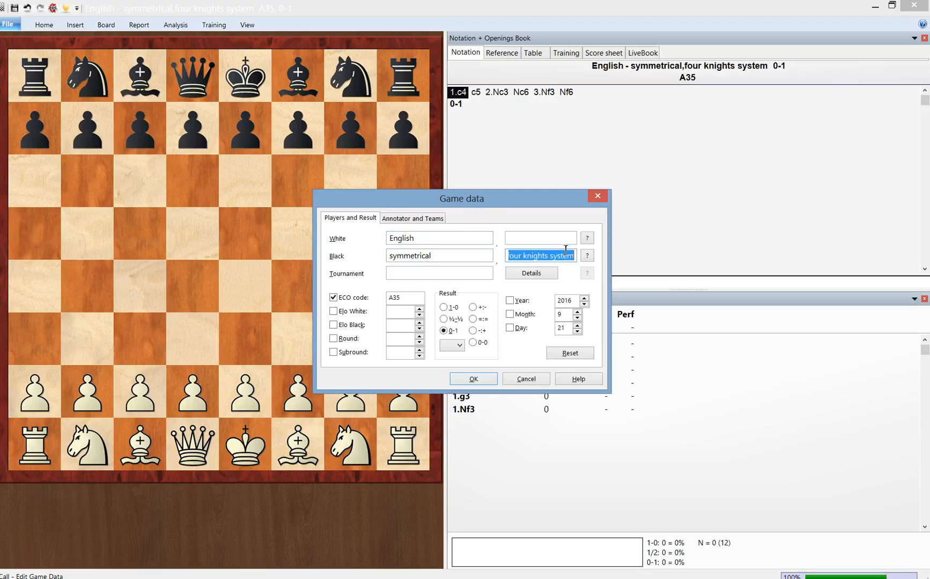
left_click(600, 200)
key("Escape")
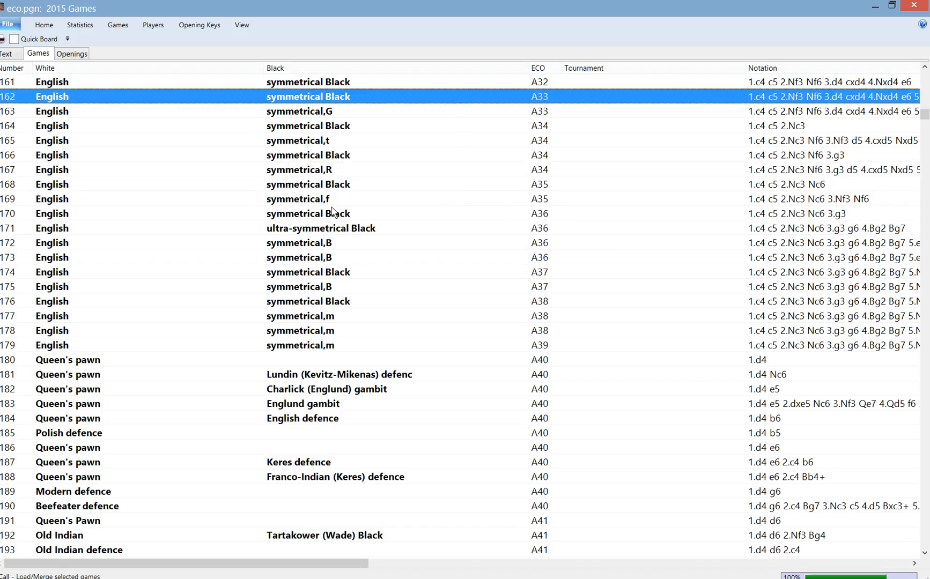
Filter the eco.pgn games by the White name "Benko", ignoring colours.
scroll(335, 217, "up", 5)
scroll(337, 224, "up", 12)
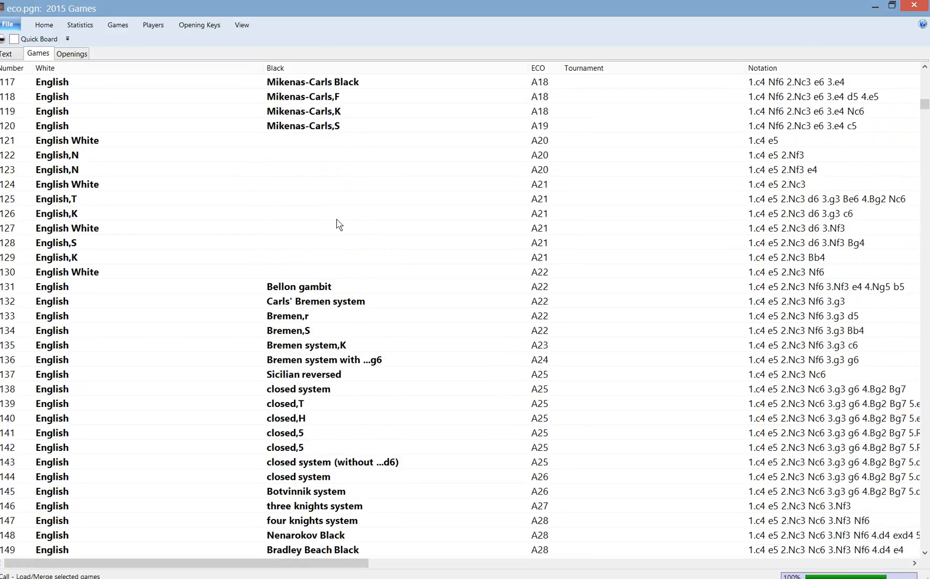
left_click(324, 204)
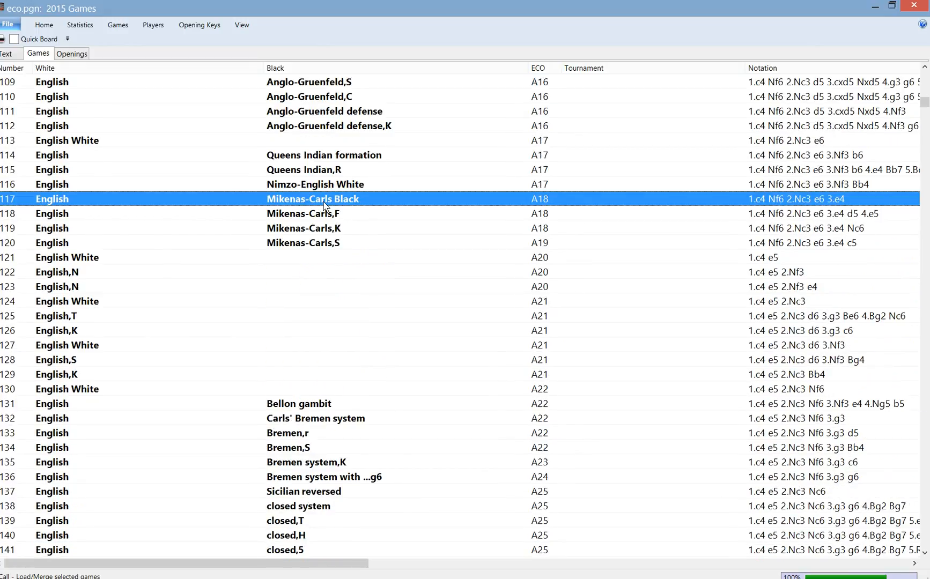
key("ctrl+f")
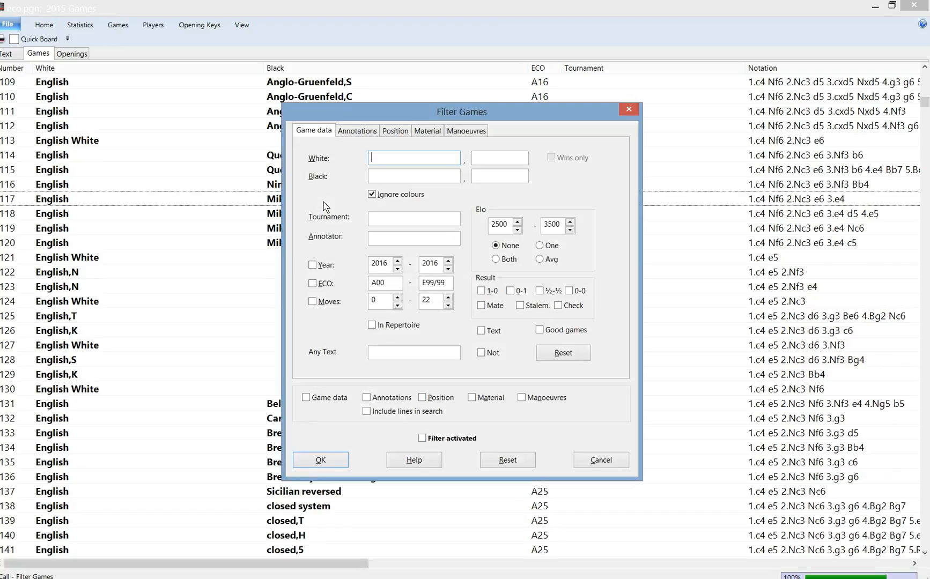
type("Benko")
key("Return")
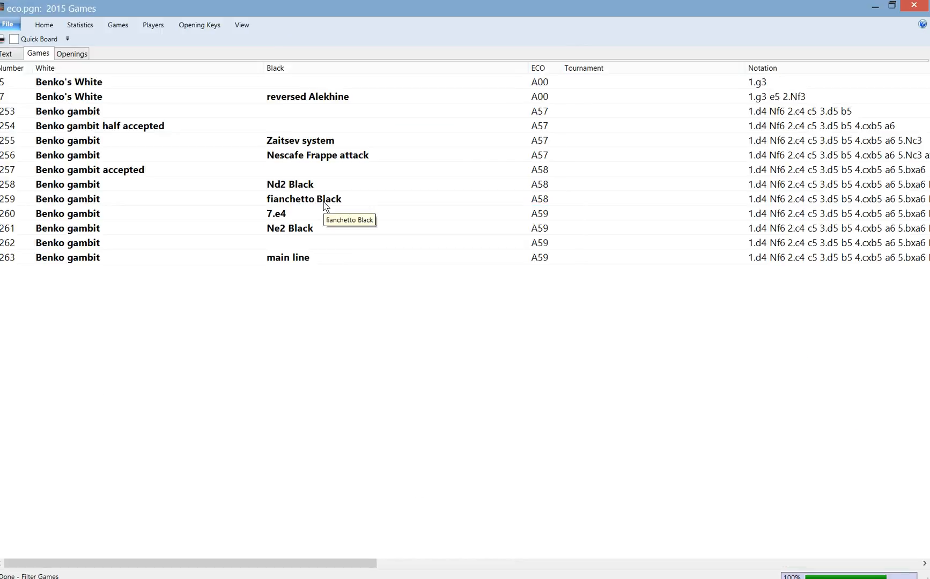
Open game 254, Benko gambit half accepted, and game 256, Nescafe Frappe attack, to view their moves, returning to the list each time.
left_click(317, 112)
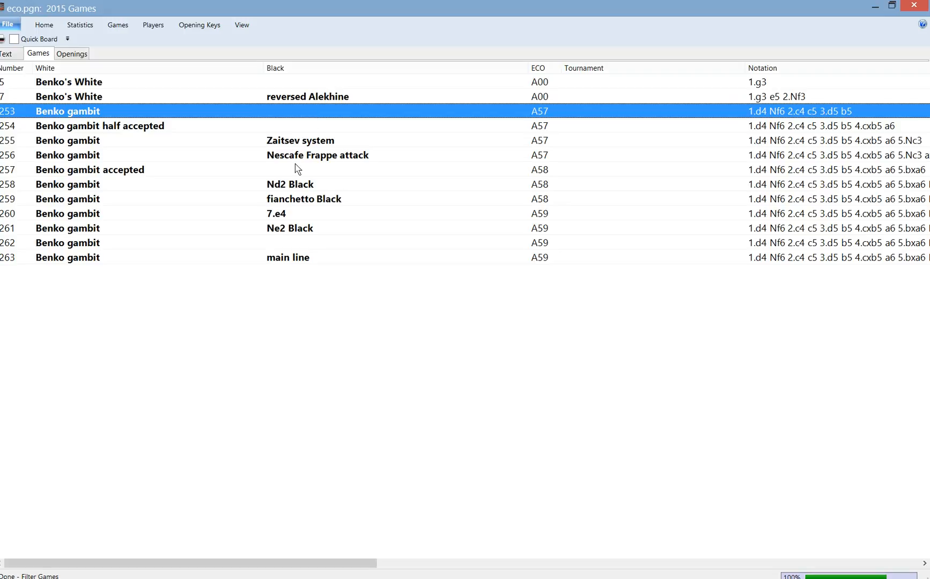
double_click(385, 130)
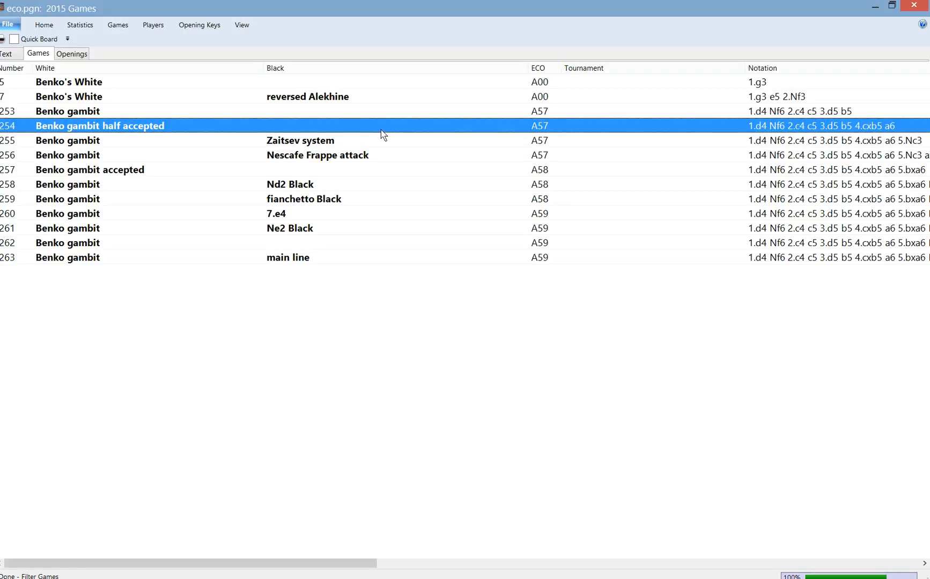
left_click(575, 90)
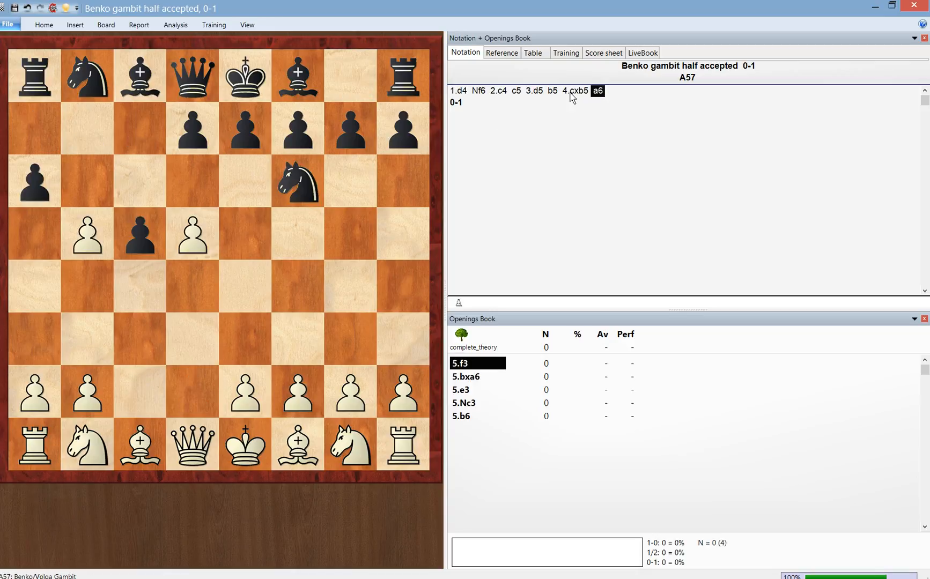
left_click(922, 5)
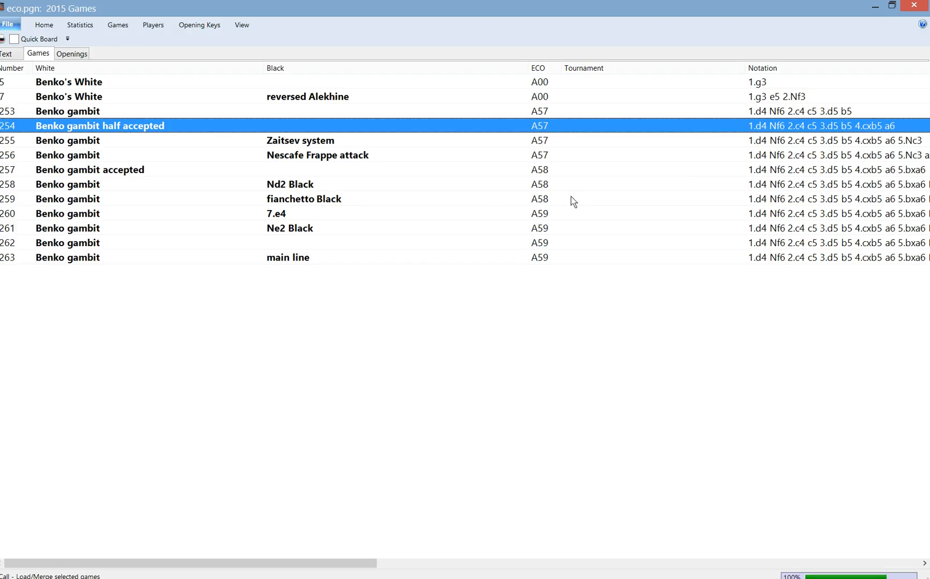
double_click(414, 155)
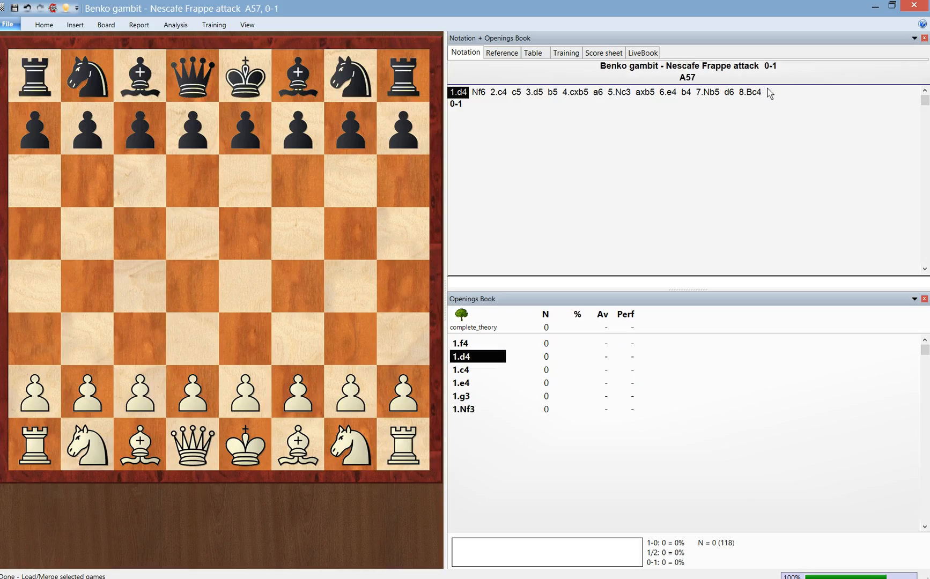
left_click(914, 5)
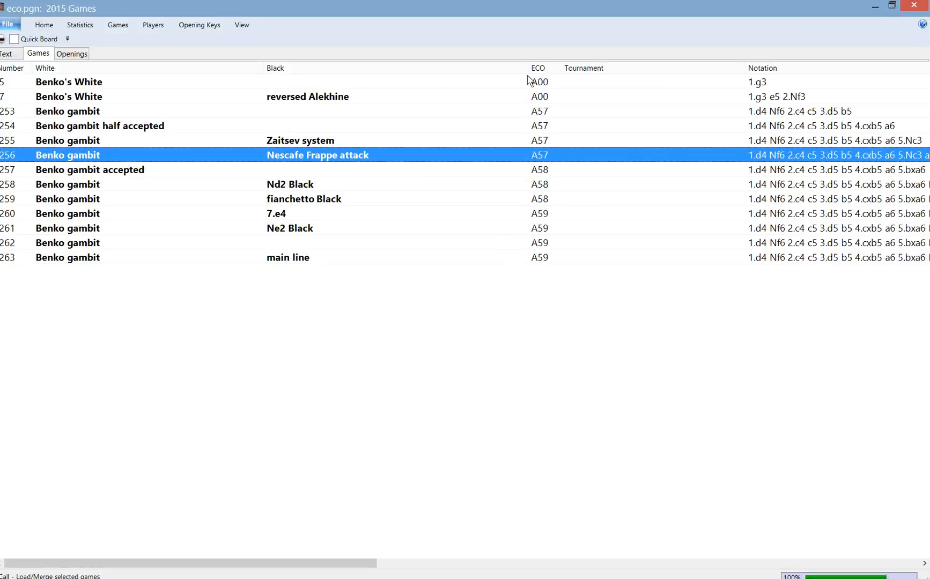
Narrow the Black column slightly and go through the Benko gambit entries between games 253 and 258.
left_click_drag(527, 68, 481, 68)
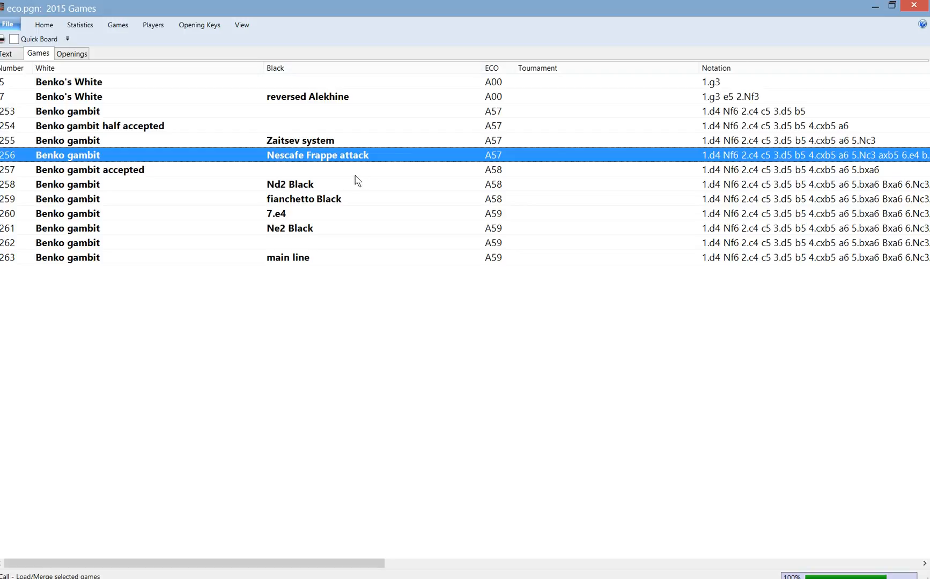
key("Down")
key("Down")
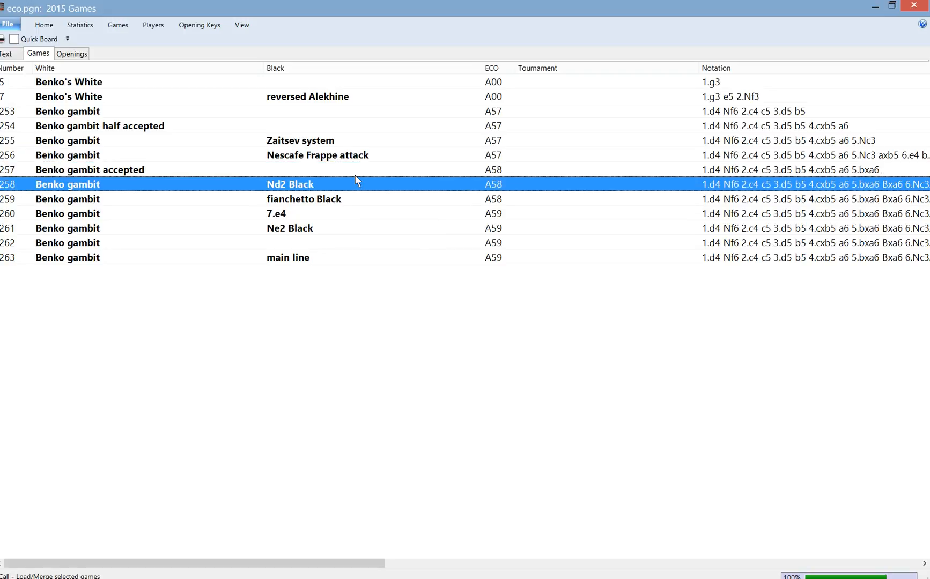
key("Up")
key("Up")
key("Up")
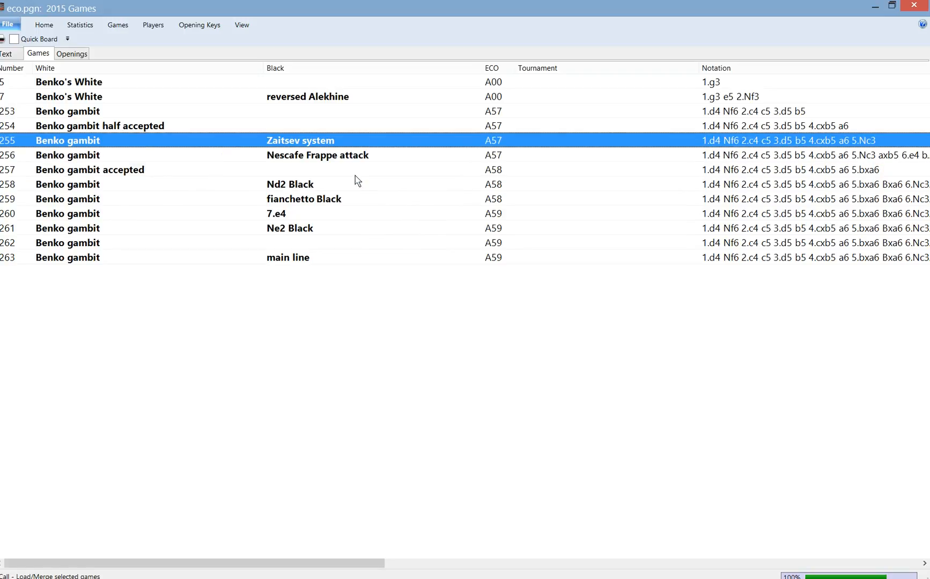
key("Up")
key("Up")
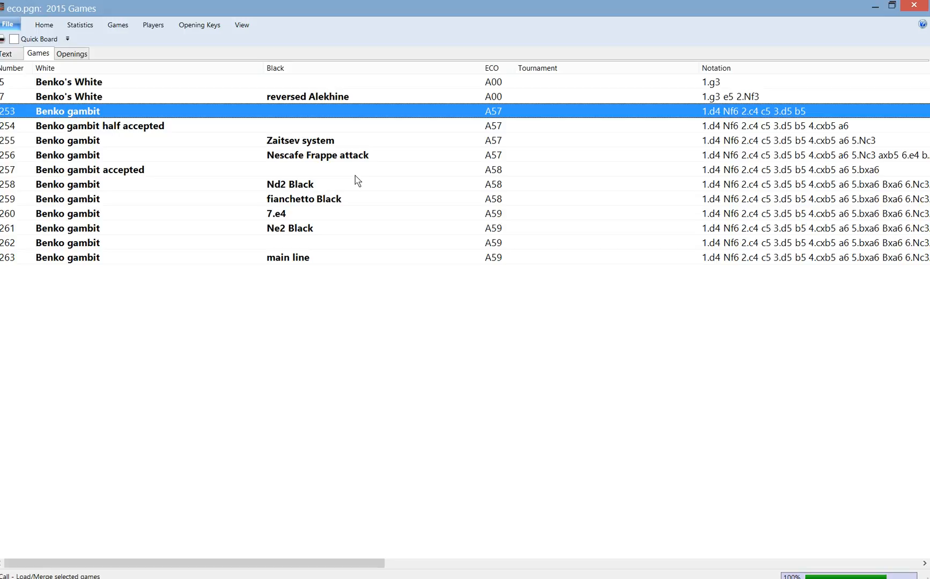
Clear the White name from the game filter and apply it to list all games again.
key("ctrl+f")
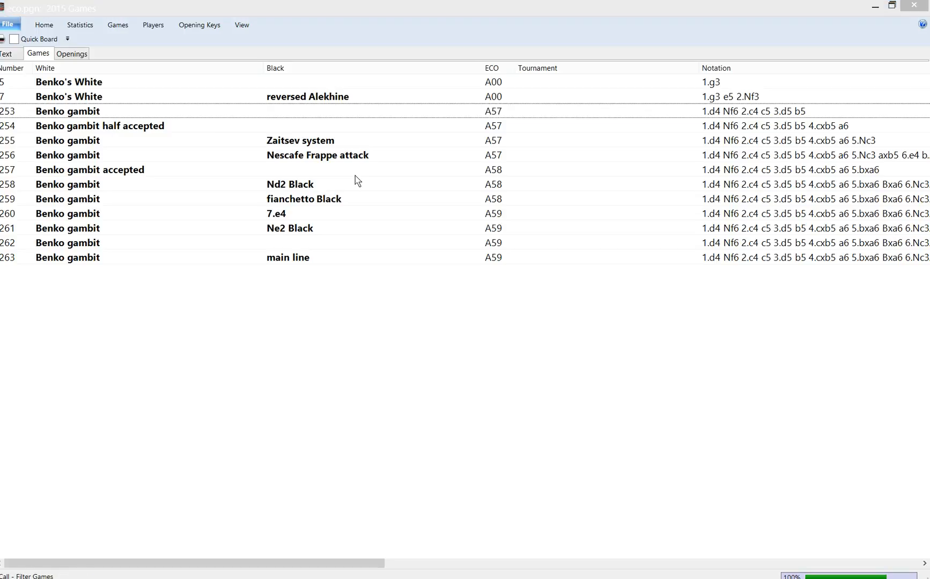
key("Delete")
key("Return")
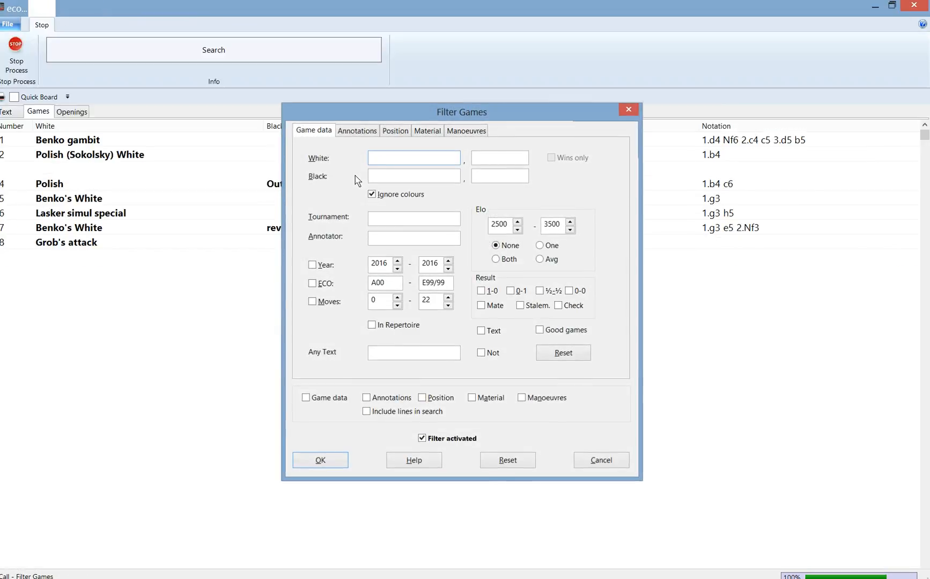
Browse the opening names from the start of the full game list down to the A34 English entries.
key("Down")
key("Down")
key("Down")
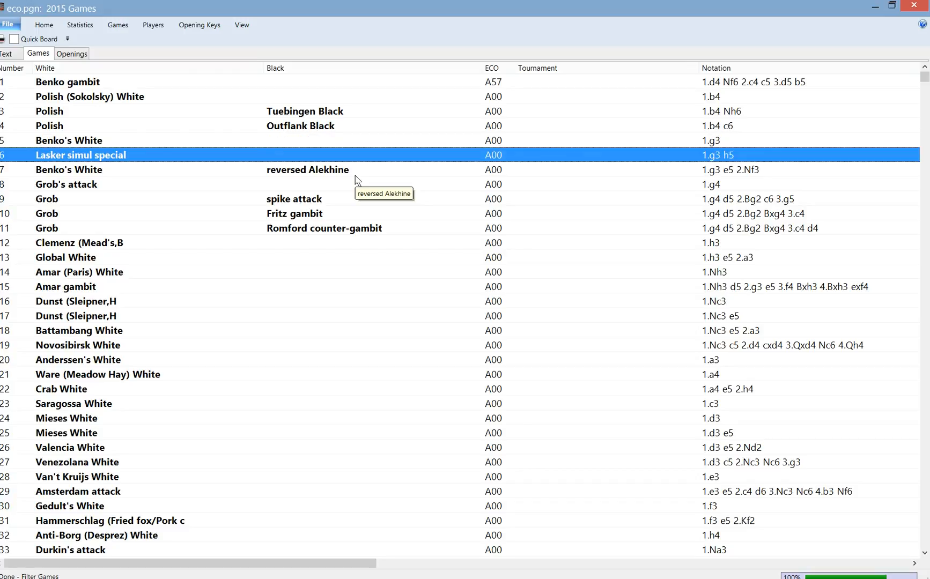
key("Page_Down")
key("Page_Down")
key("Page_Down")
key("Page_Down")
key("Page_Down")
key("Page_Down")
key("Page_Down")
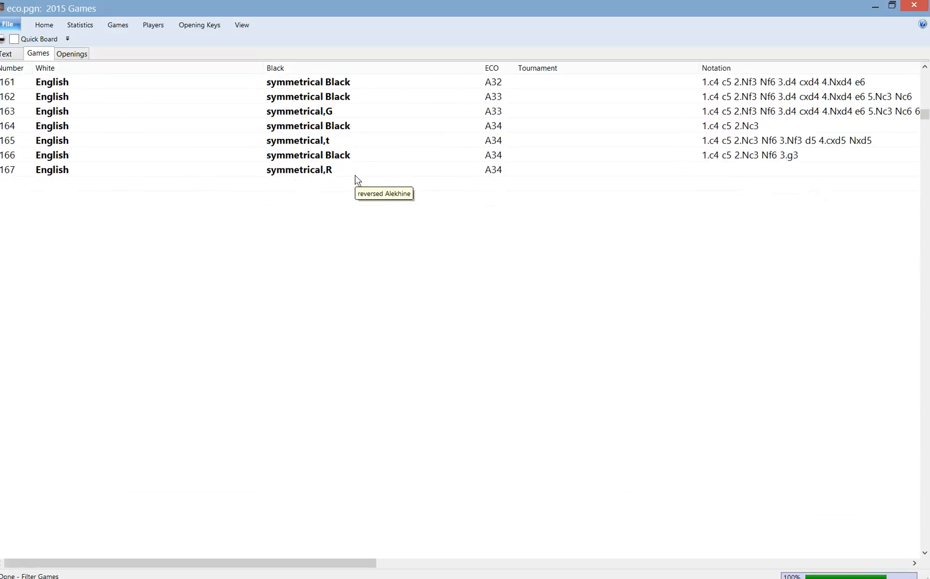
Go to the last game, 2015, and look back through the King's Indian names up to the Gruenfeld entries.
key("ctrl+End")
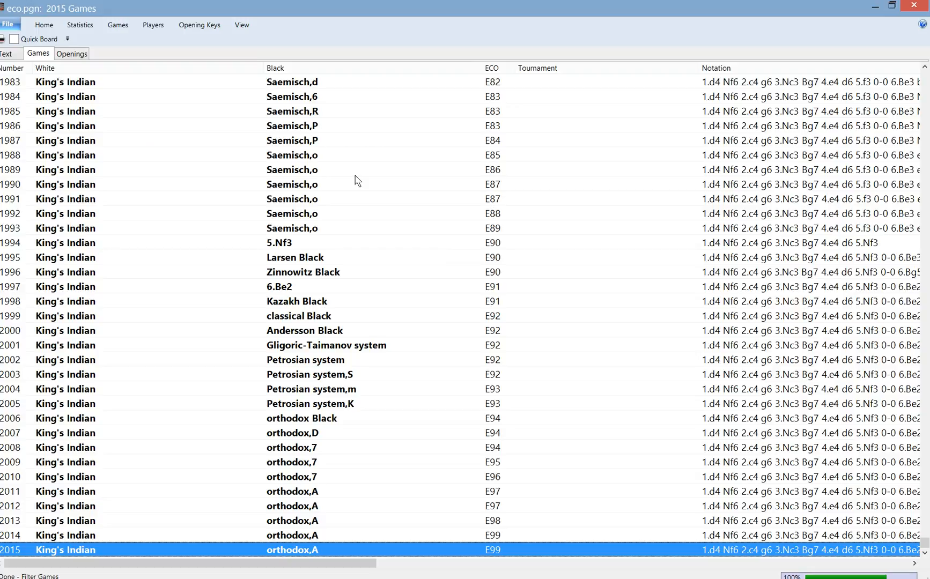
key("Page_Up")
key("Page_Up")
key("Page_Up")
key("Page_Up")
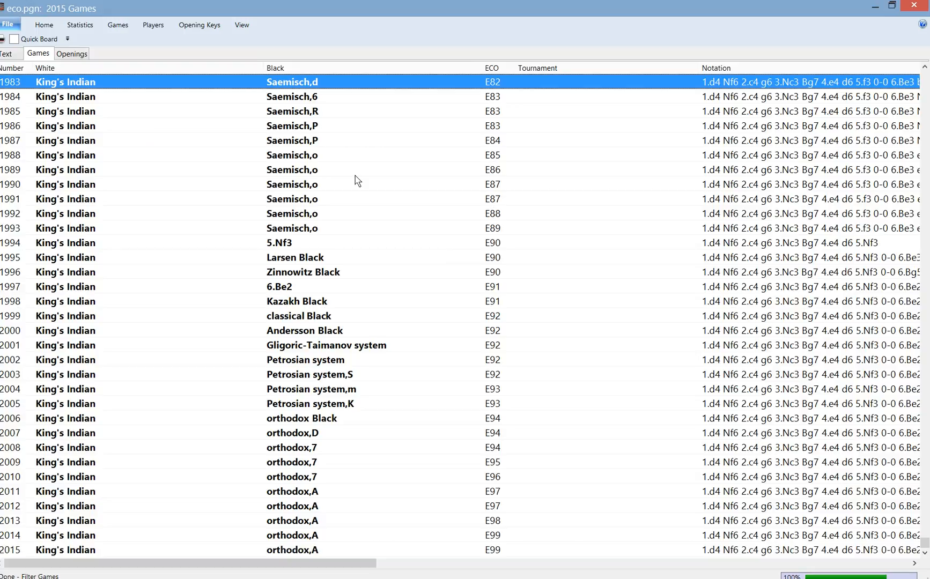
key("Page_Up")
key("Page_Up")
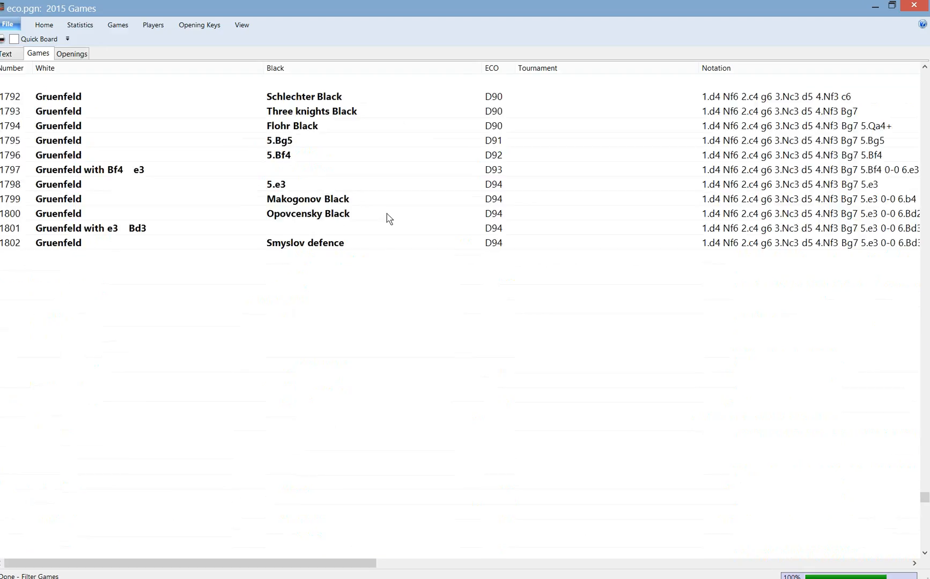
Browse the names backwards from the Gruenfeld entries through the QGD and QGA lines to game 1494, Queen's pawn game.
left_click(412, 215)
scroll(417, 230, "up", 3)
key("Page_Up")
key("Page_Up")
key("Page_Up")
key("Page_Up")
key("Page_Up")
key("Page_Up")
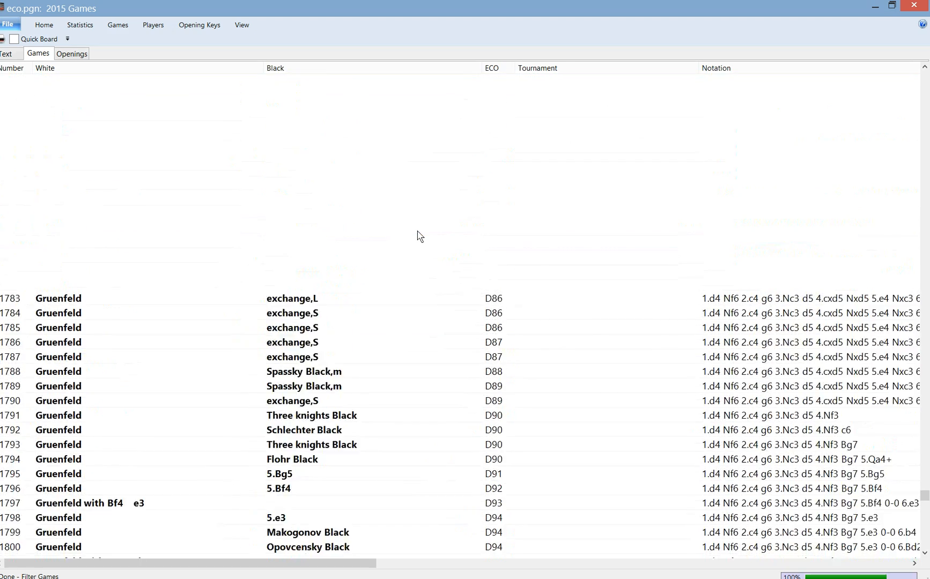
key("Page_Up")
key("Page_Up")
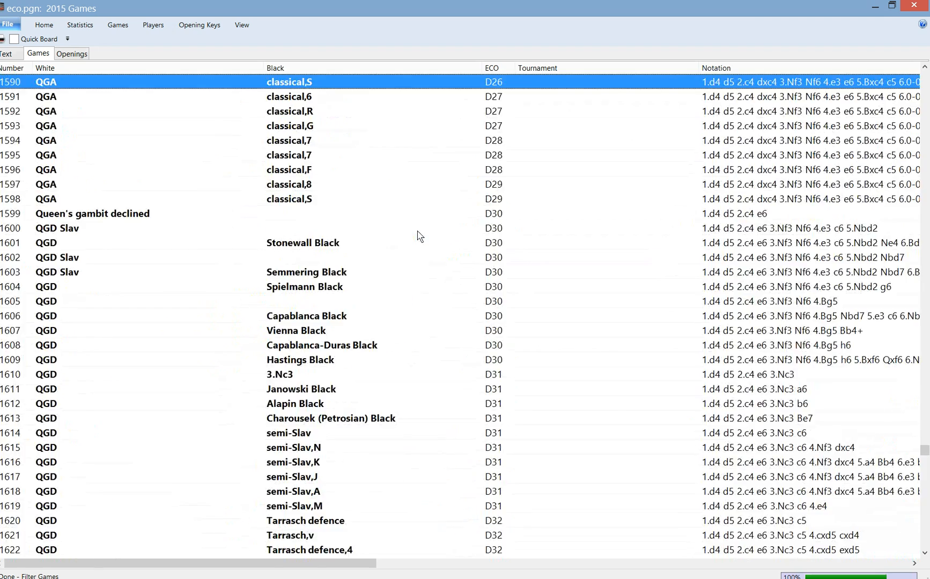
key("Page_Up")
key("Page_Up")
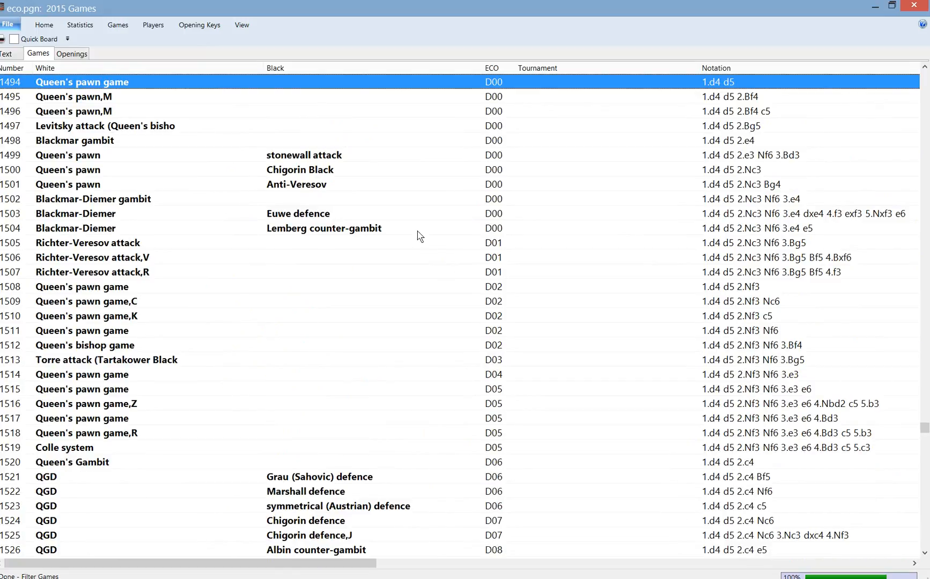
Examine the Ruy Lopez variation names in the Black column around games 1398 to 1462, and return to game 1.
key("Page_Up")
key("Page_Up")
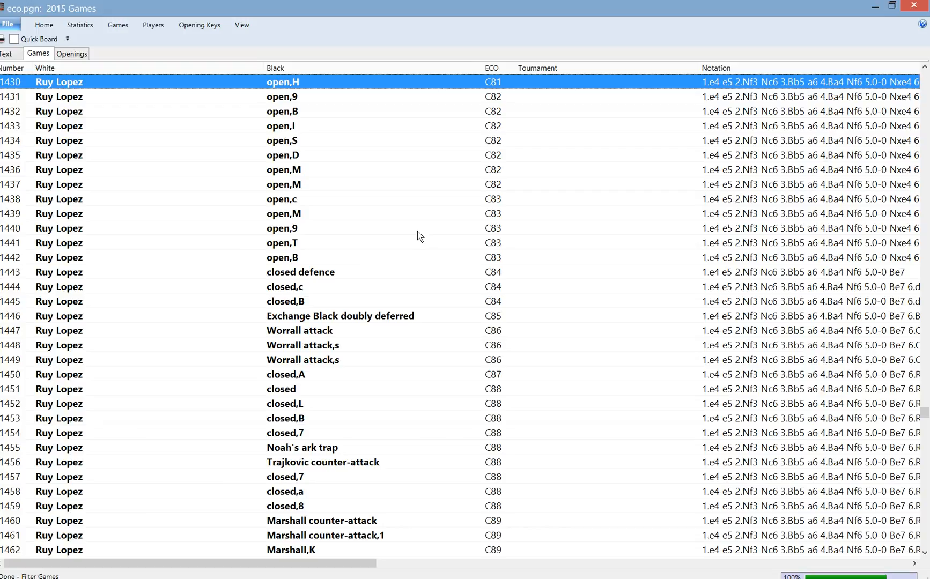
key("Page_Up")
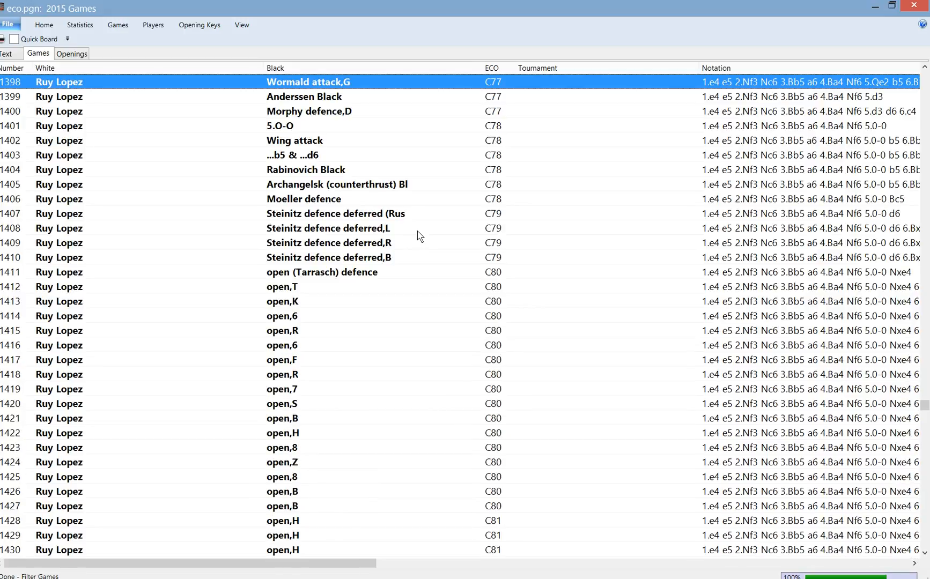
key("Page_Up")
key("ctrl+Home")
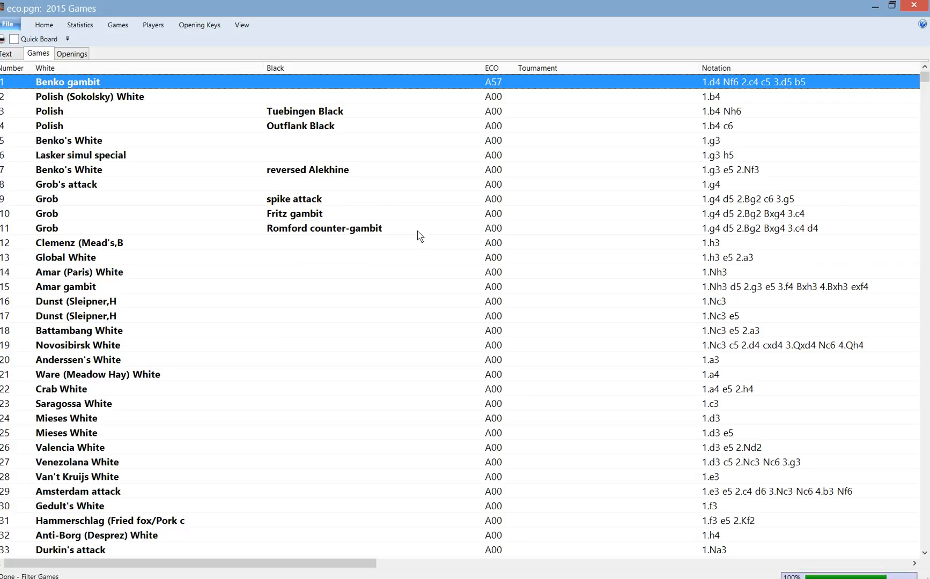
Select game 13, Global White, and browse the A00 opening names onward past game 33.
left_click(401, 262)
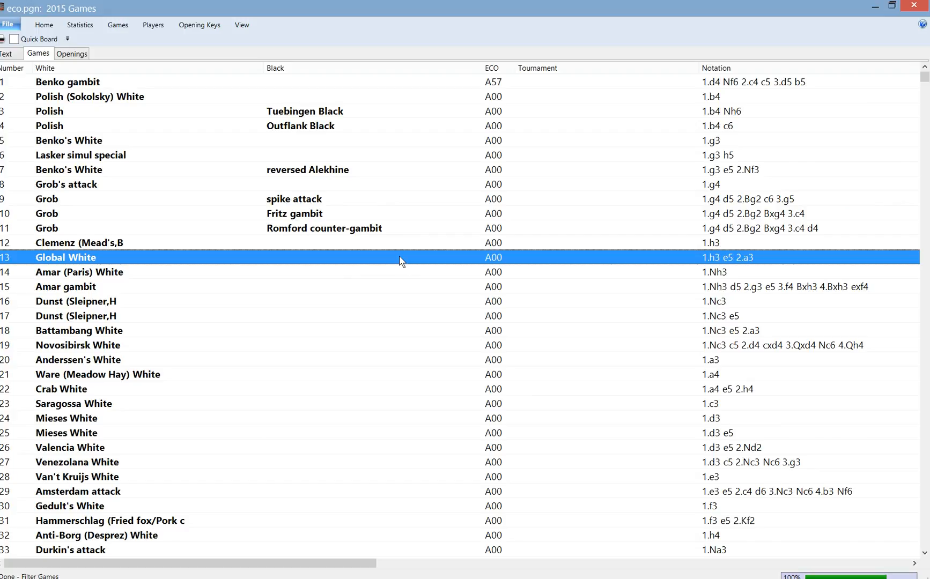
key("Page_Down")
key("Page_Down")
key("Page_Down")
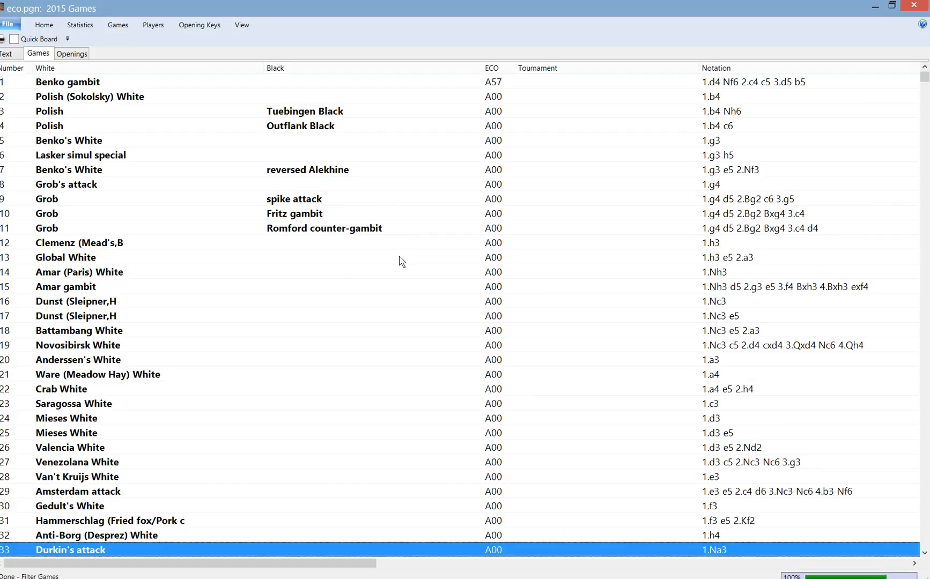